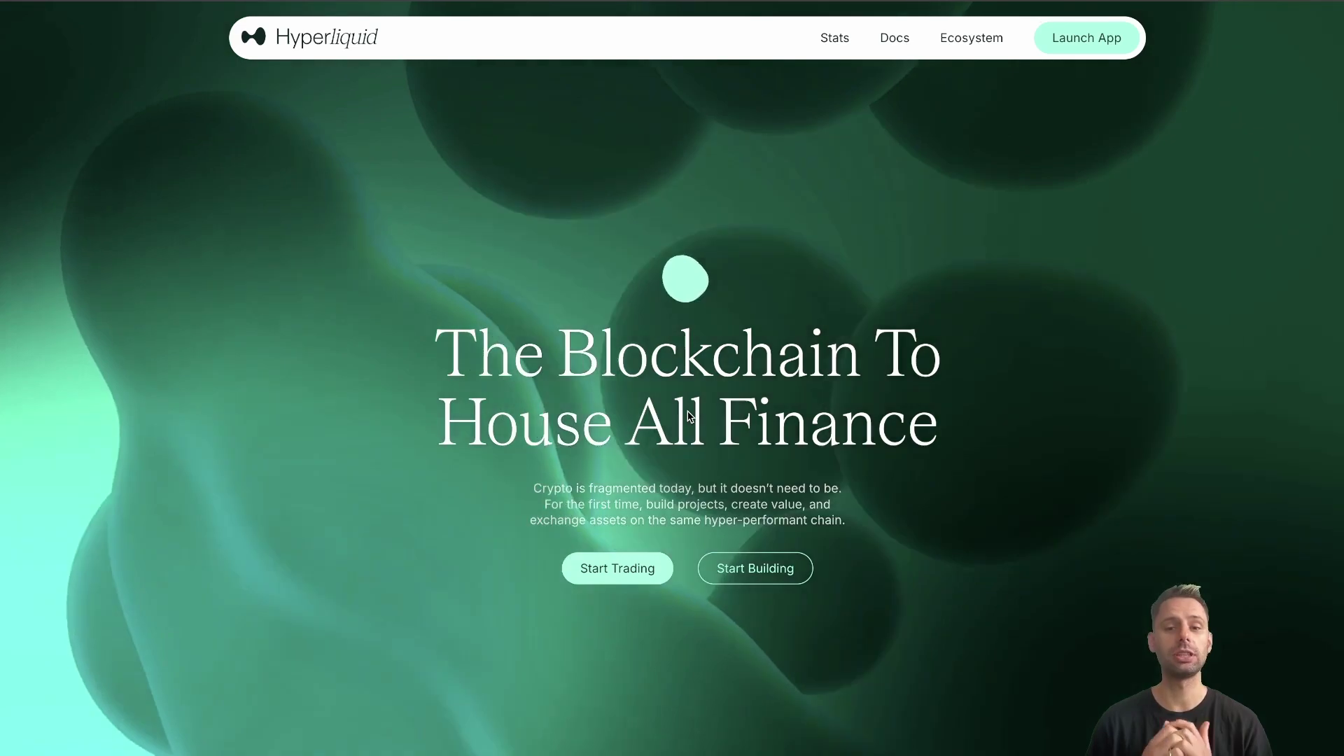
Scroll down to The Hyperliquid Stack diagram of HyperCore, HyperEVM and HyperBFT.
scroll(689, 416, "down", 10)
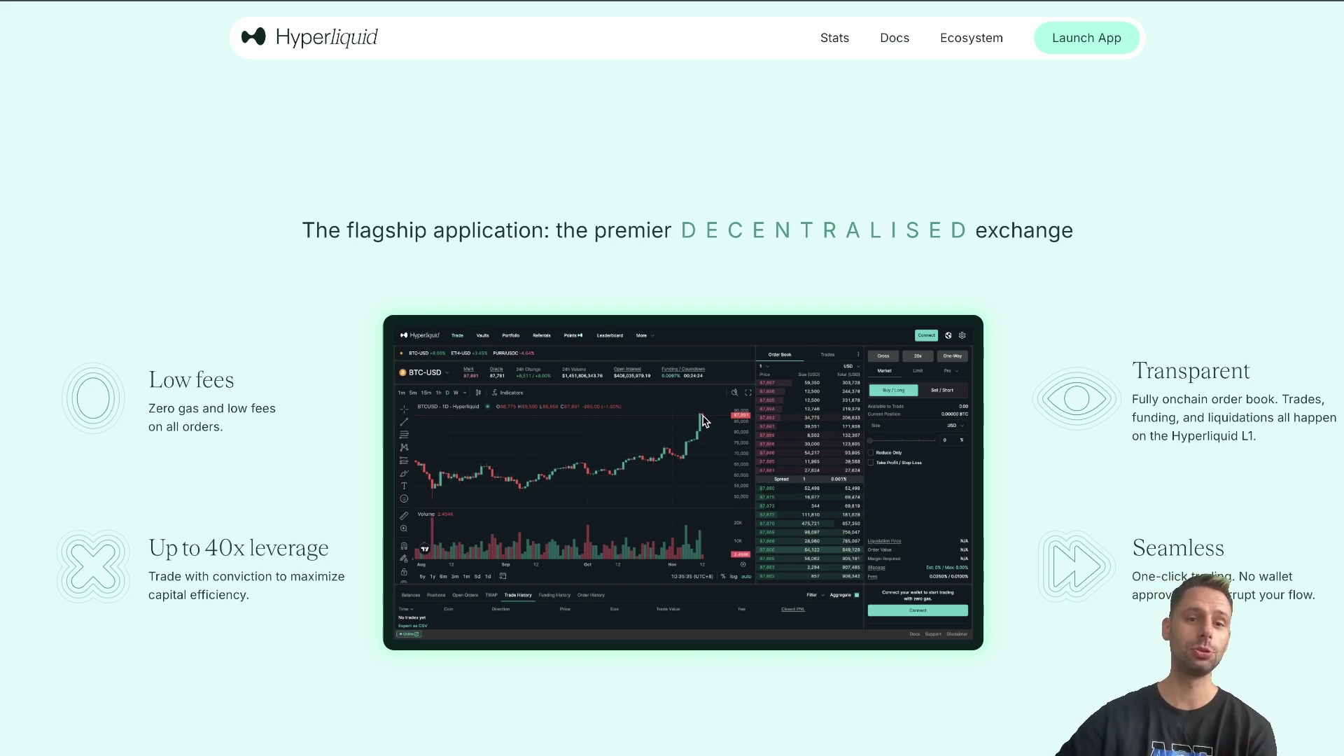
scroll(704, 420, "down", 5)
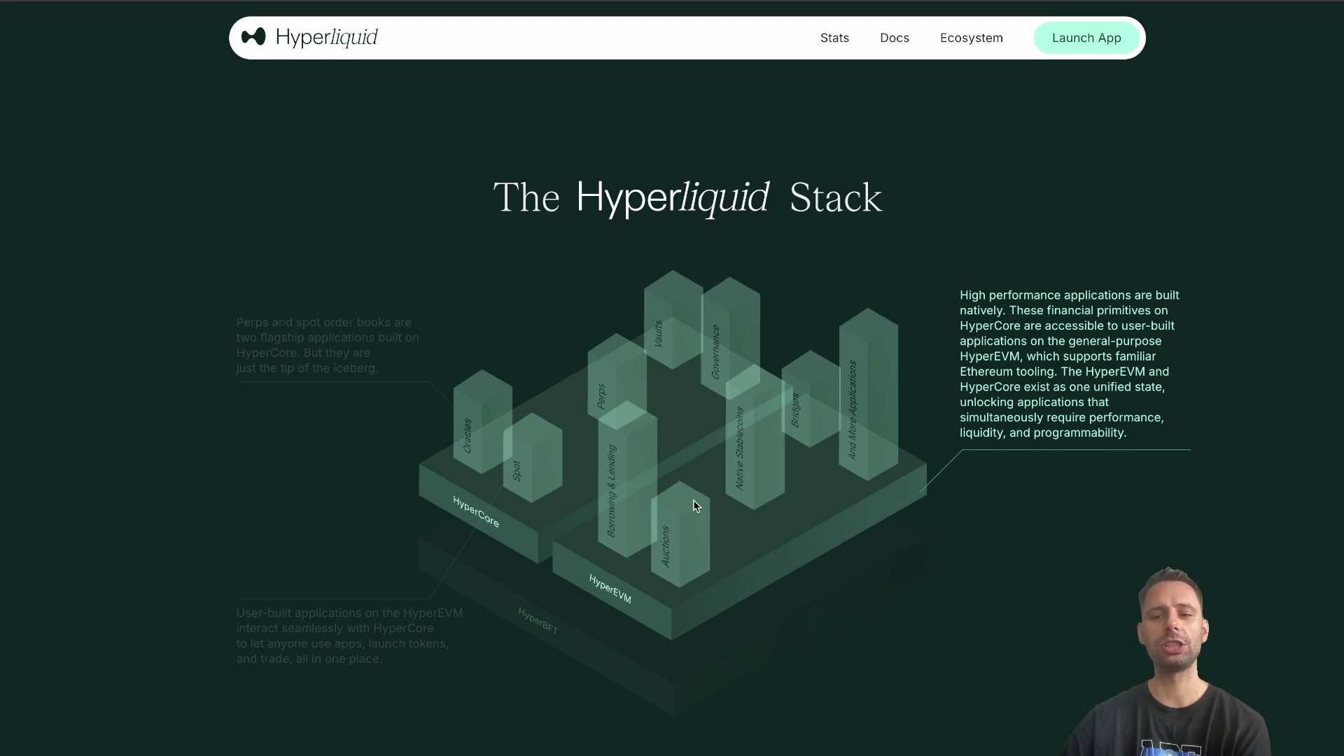
Scroll to the stats row: 0.07 s block time, 756,208 users, 200,000 max TPS, $19B volume.
scroll(862, 420, "down", 3)
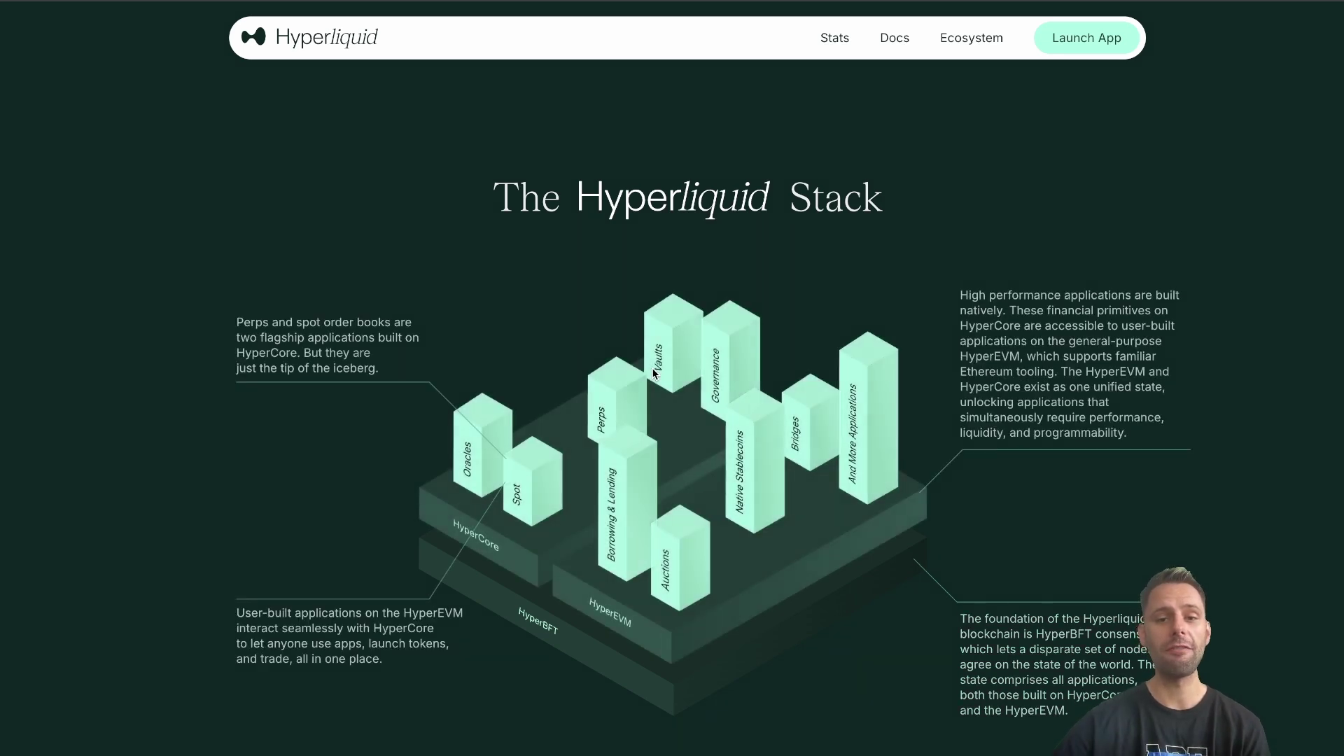
scroll(655, 374, "down", 1)
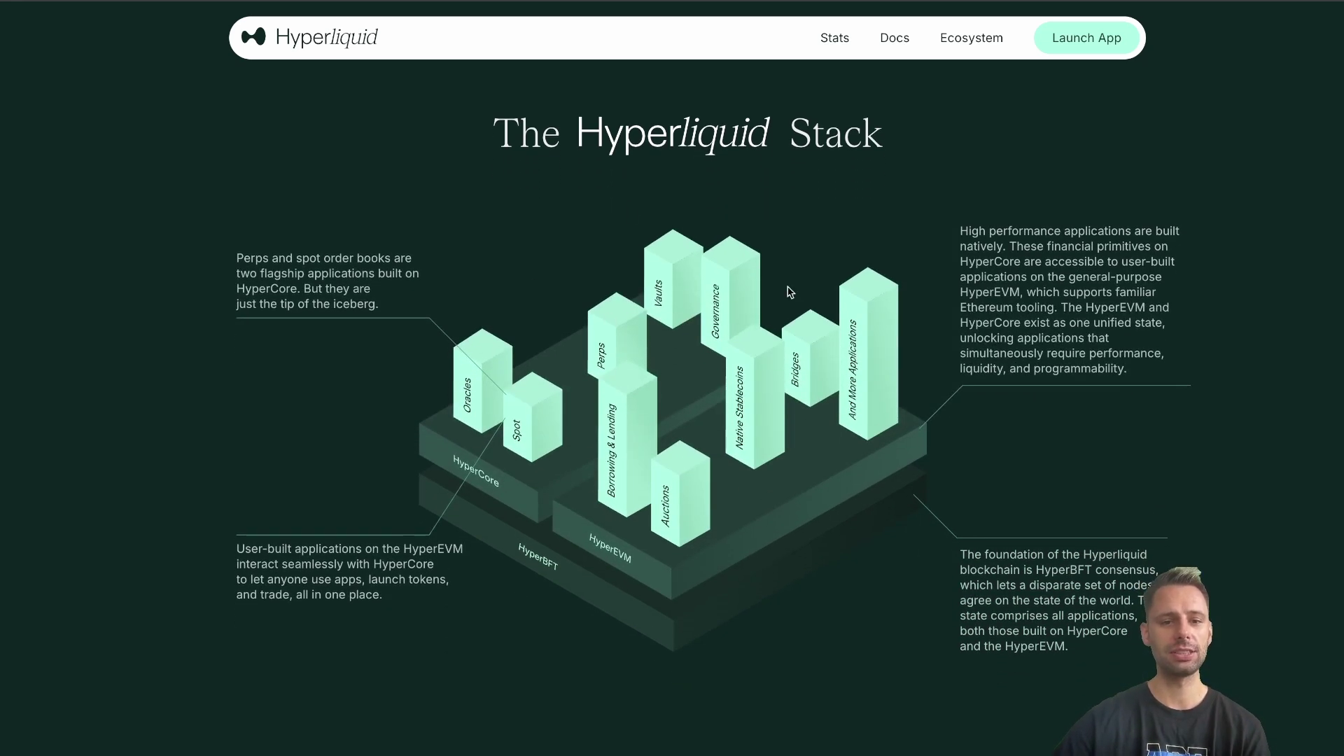
scroll(745, 434, "down", 6)
scroll(745, 435, "up", 2)
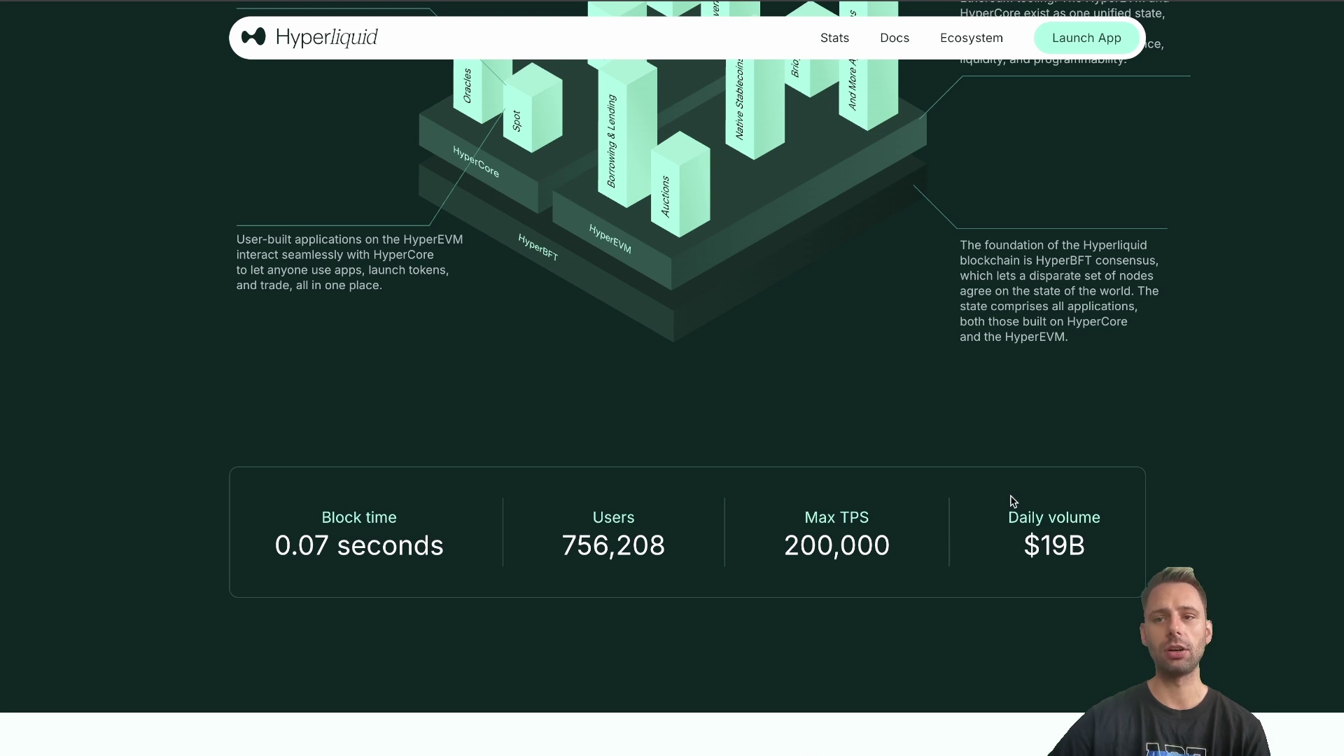
scroll(1013, 502, "up", 1)
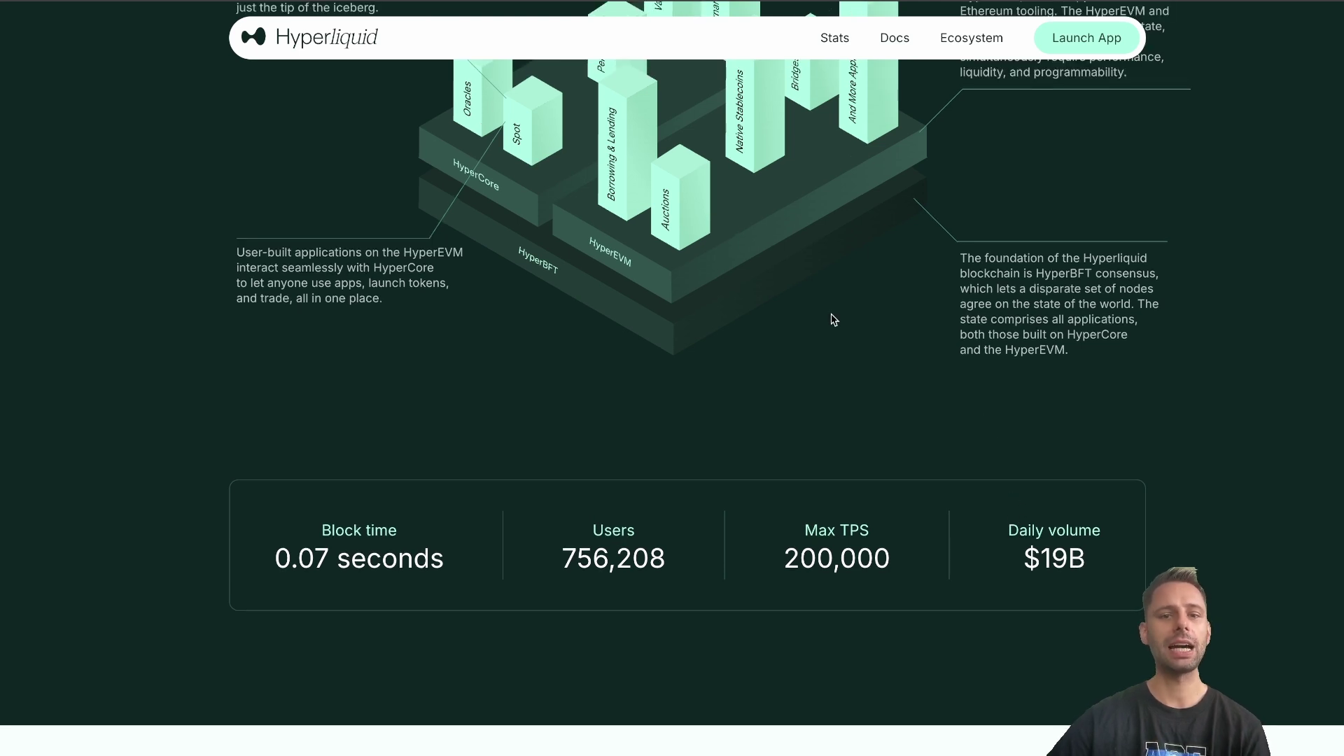
scroll(980, 402, "up", 2)
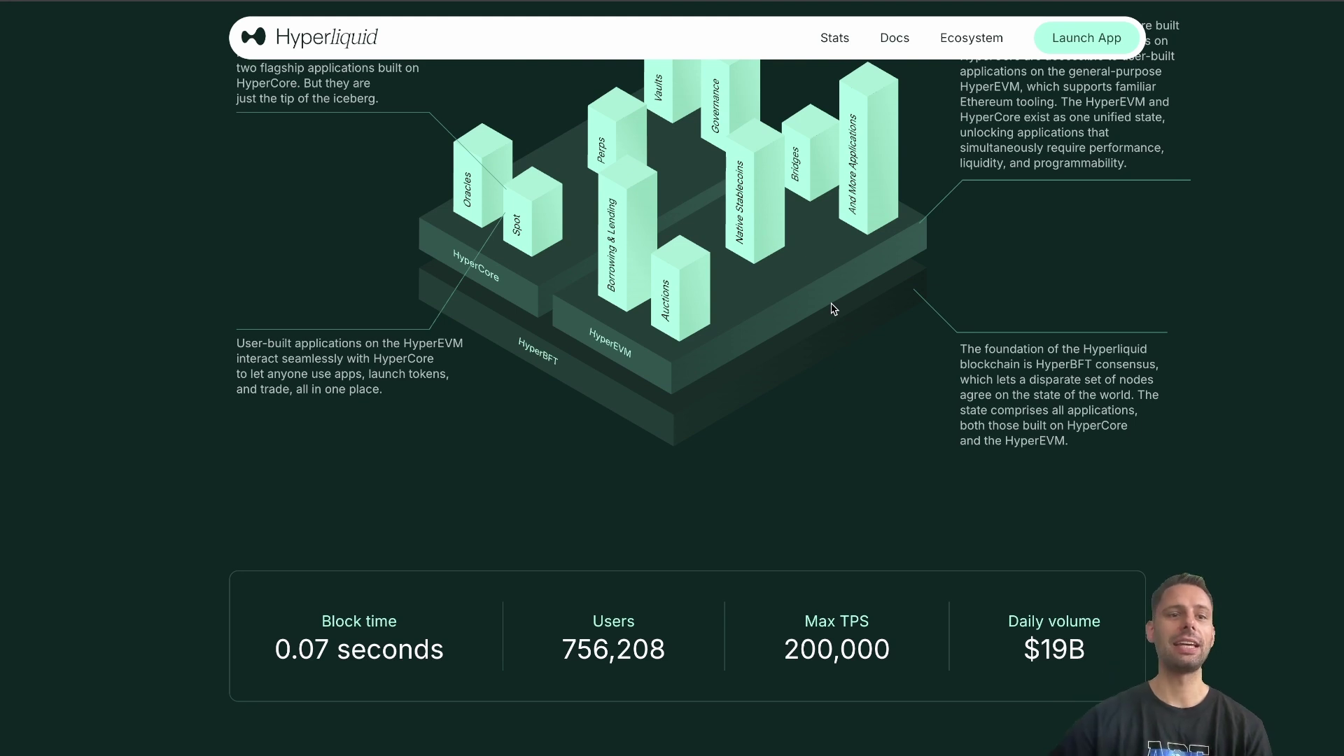
Launch the trading app and confirm continuing to the third-party trading site.
left_click(1069, 49)
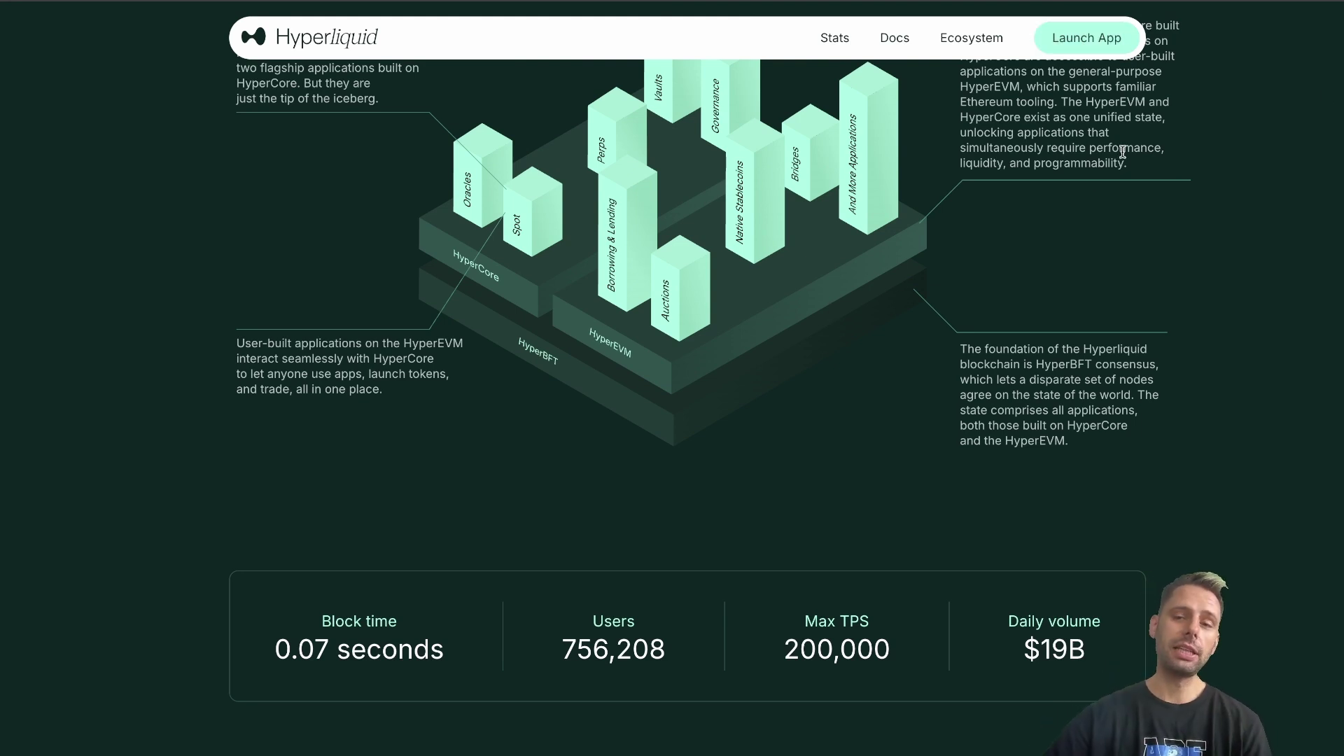
left_click(1109, 39)
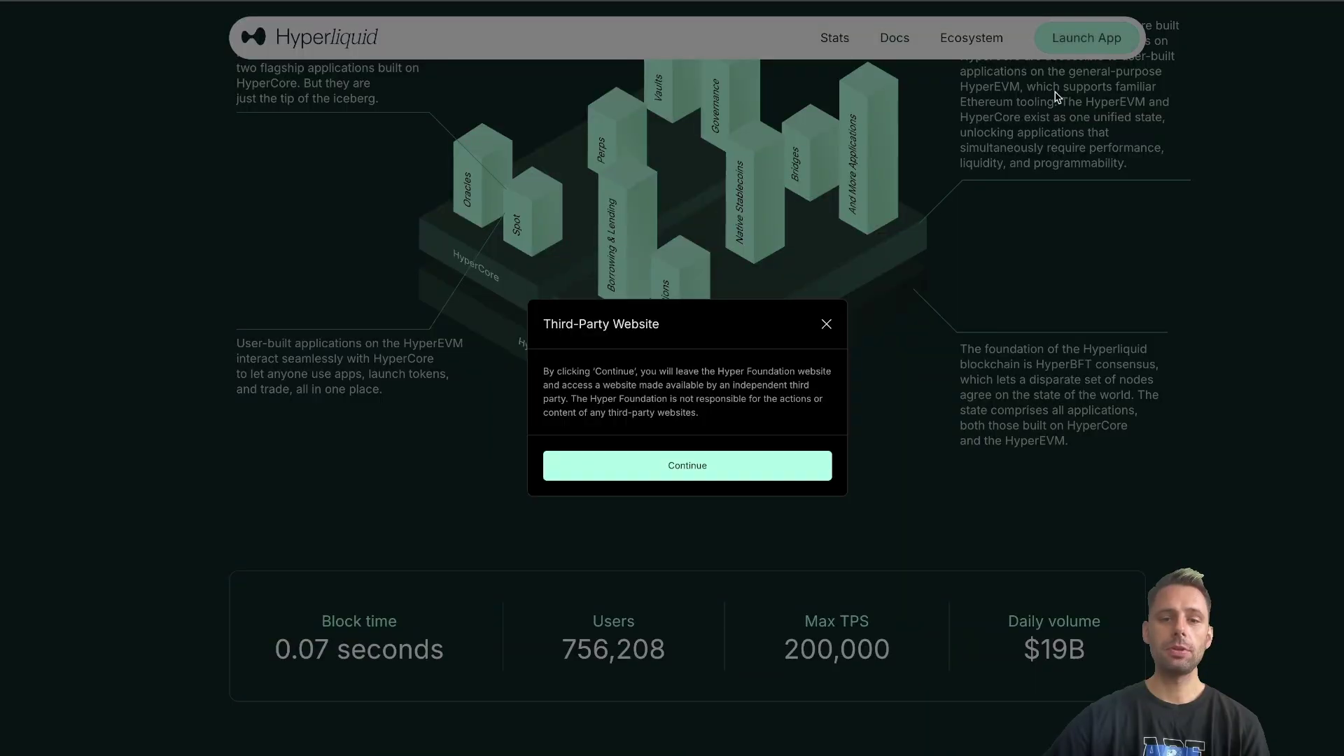
left_click(714, 475)
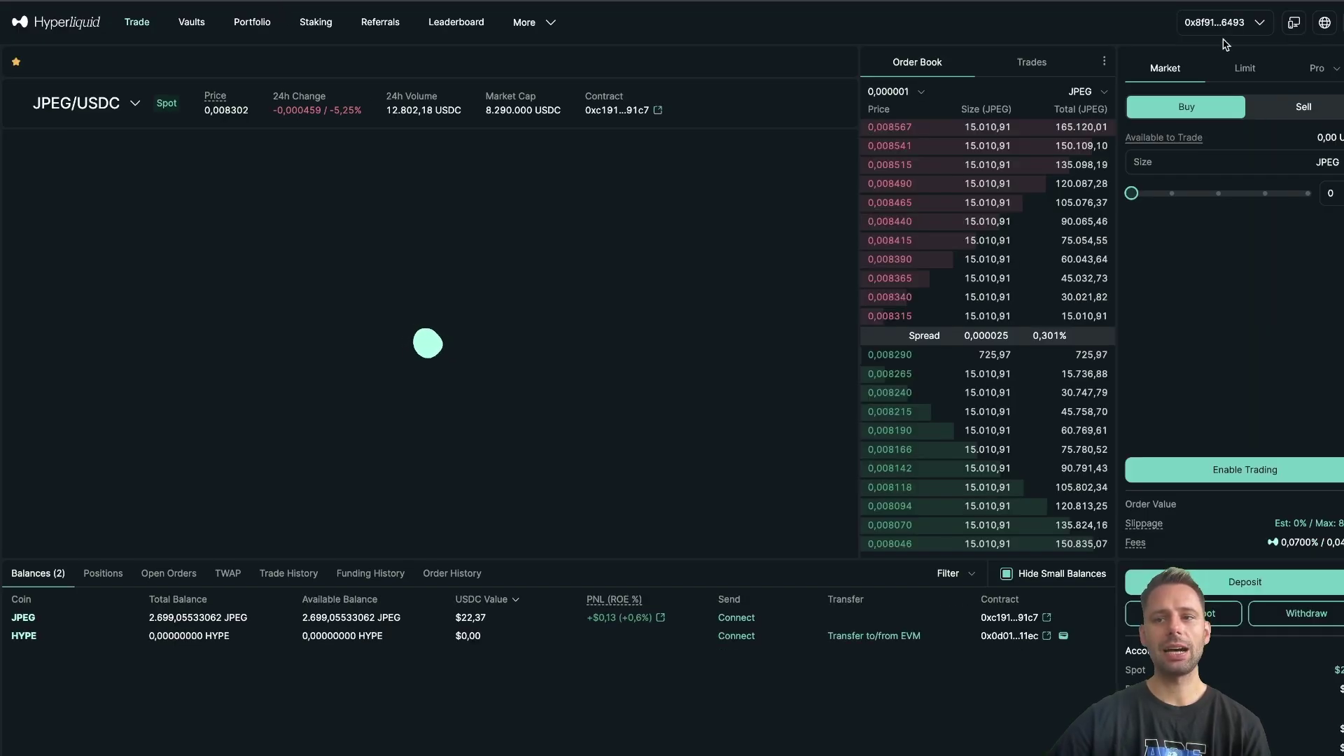
Disconnect the wallet from the account menu and dismiss the Connect dialog.
left_click(1256, 26)
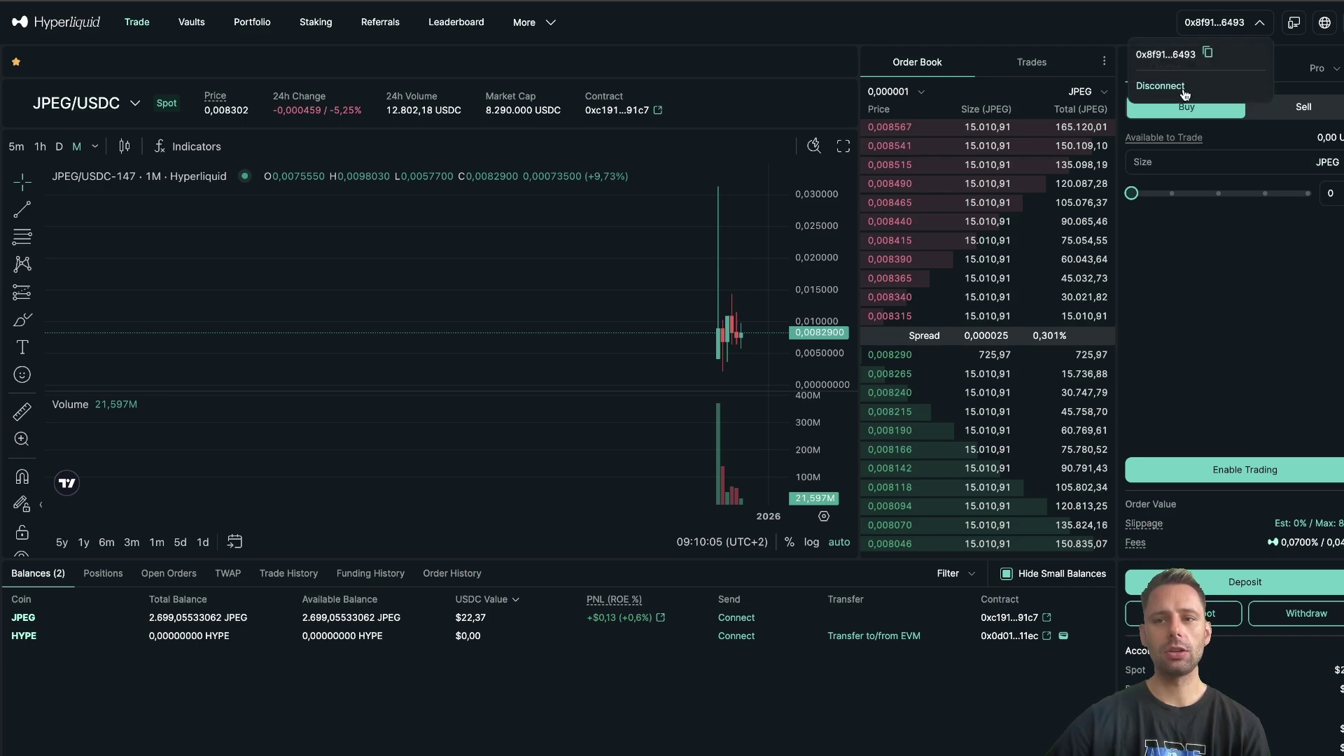
left_click(1163, 86)
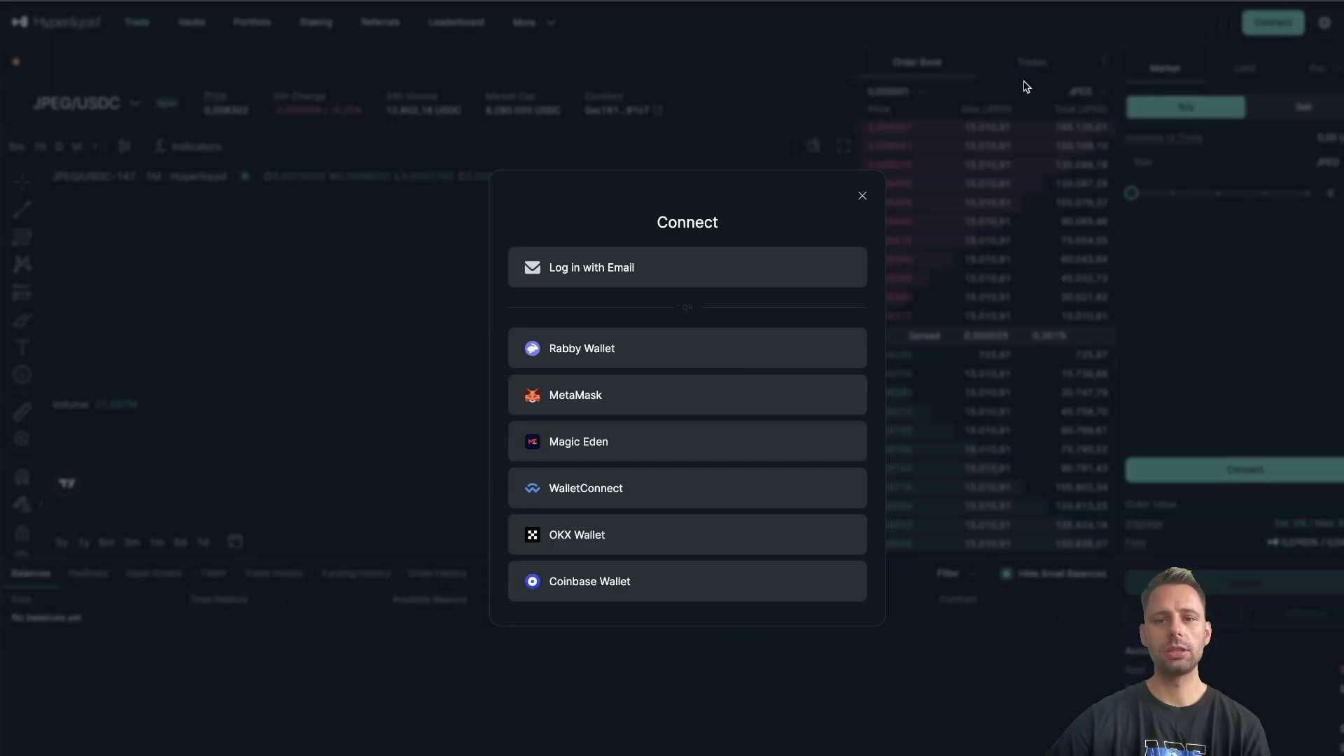
left_click(863, 196)
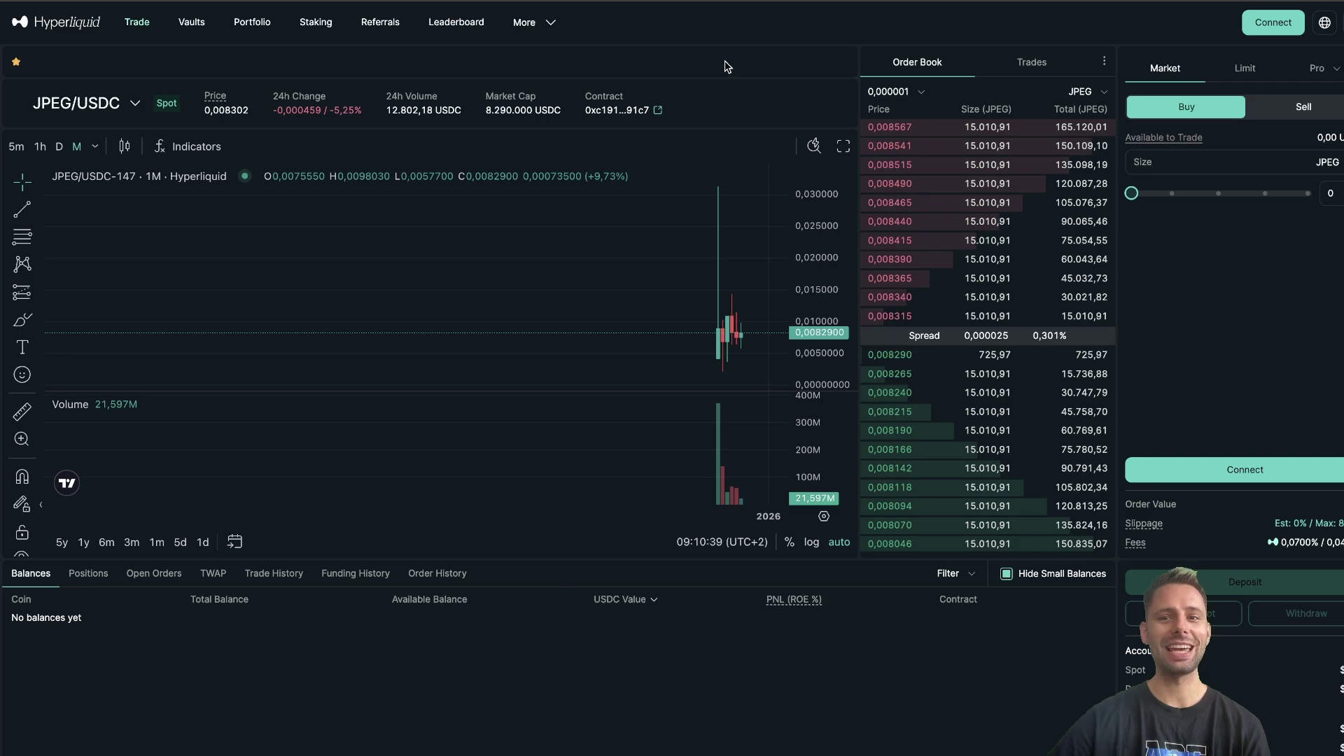
Connect the Rabby Wallet extension to restore the JPEG and HYPE balances.
left_click(1269, 28)
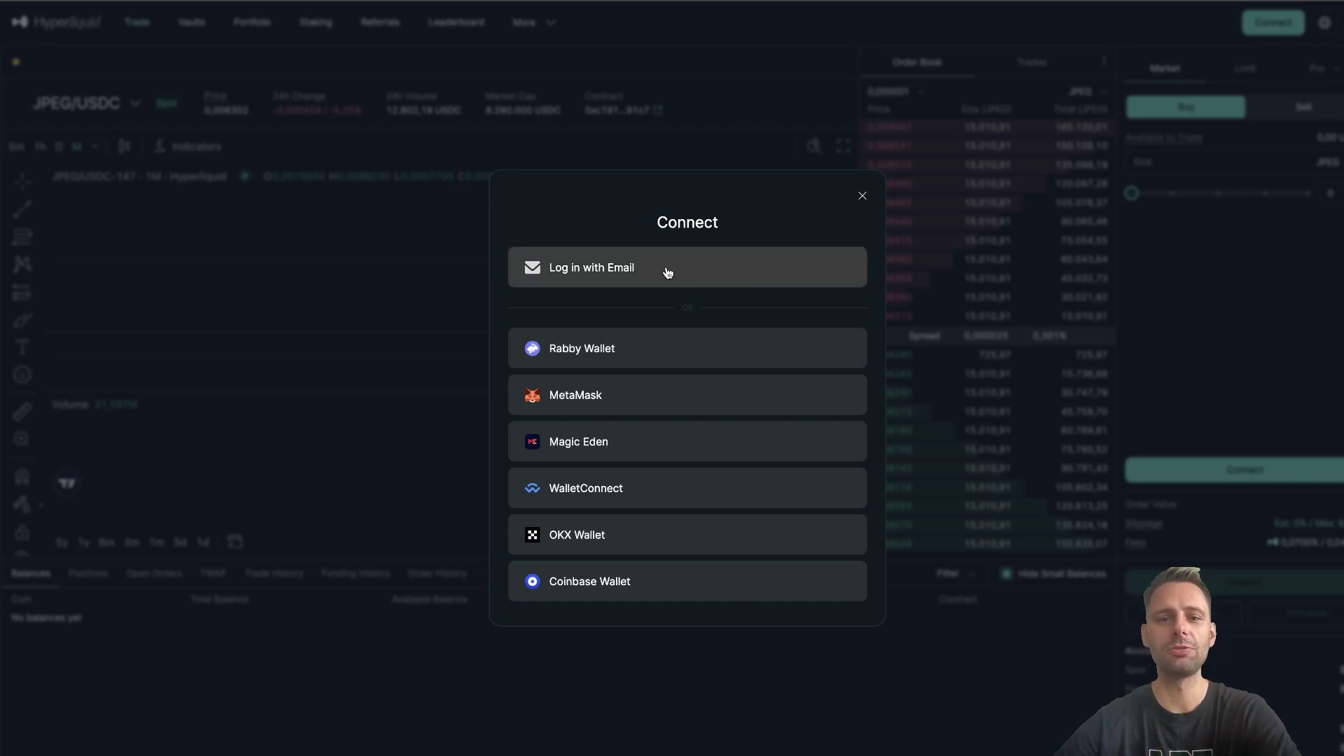
left_click(613, 348)
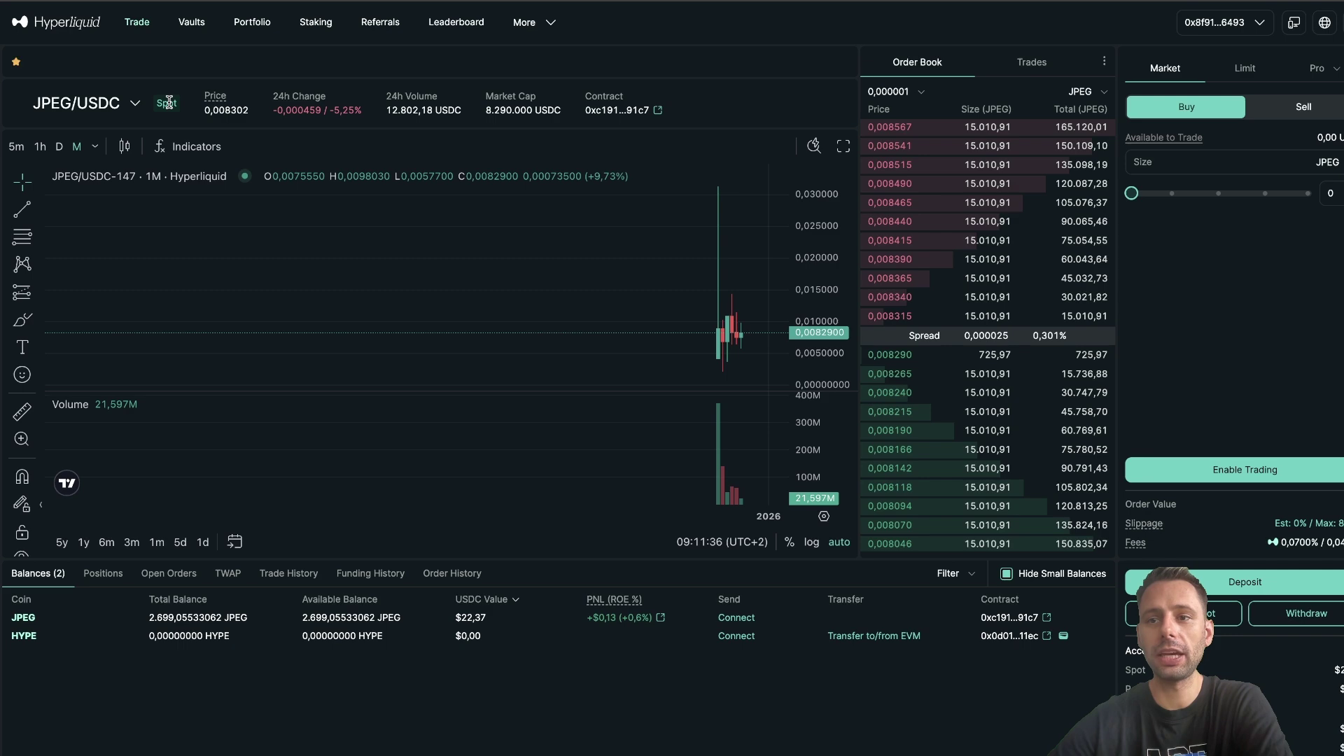
Open the coin selector and browse the Perps and Spot market lists.
left_click(132, 105)
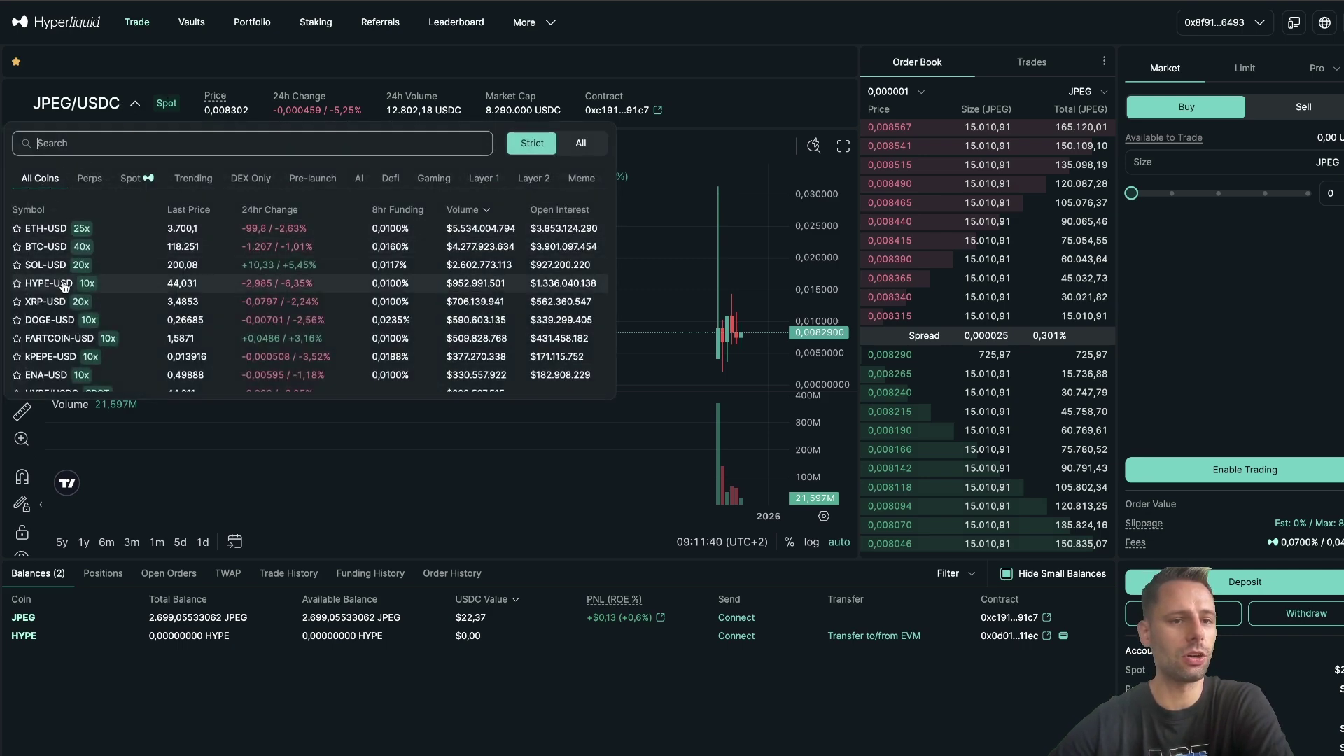
left_click(98, 182)
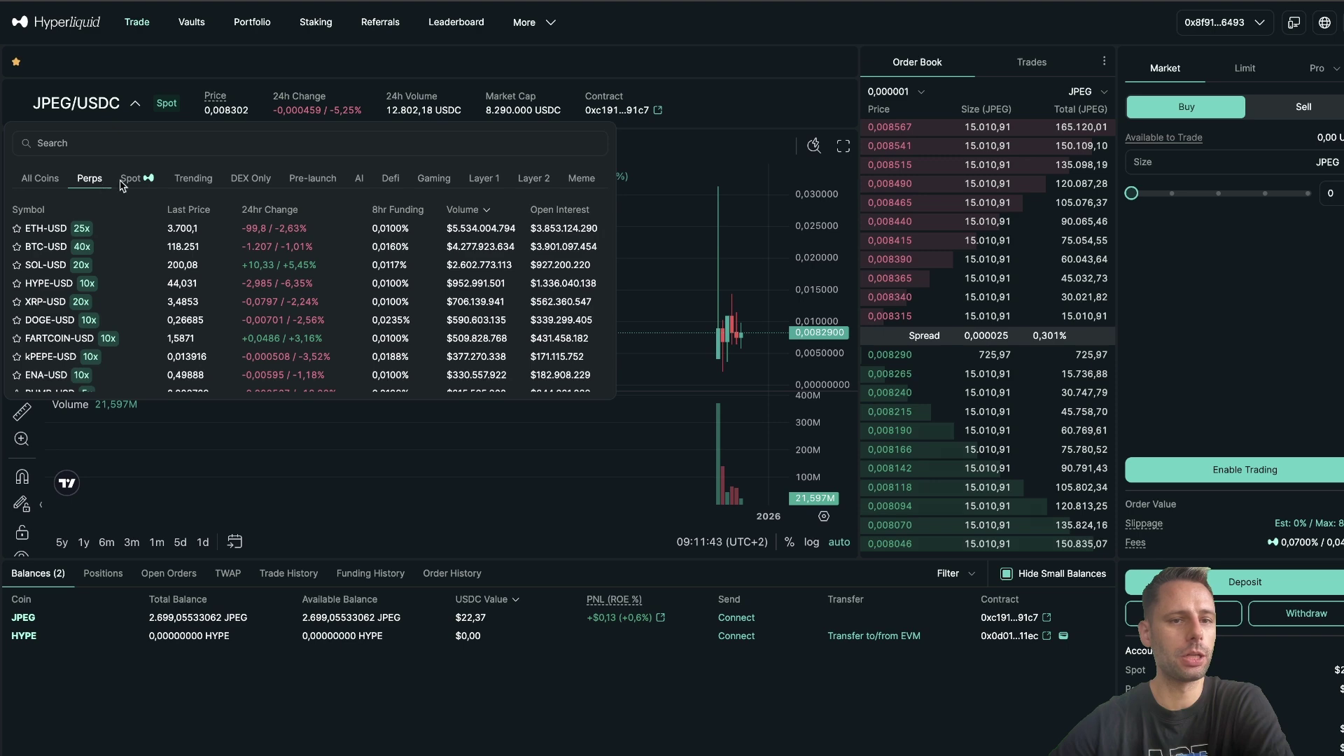
left_click(132, 182)
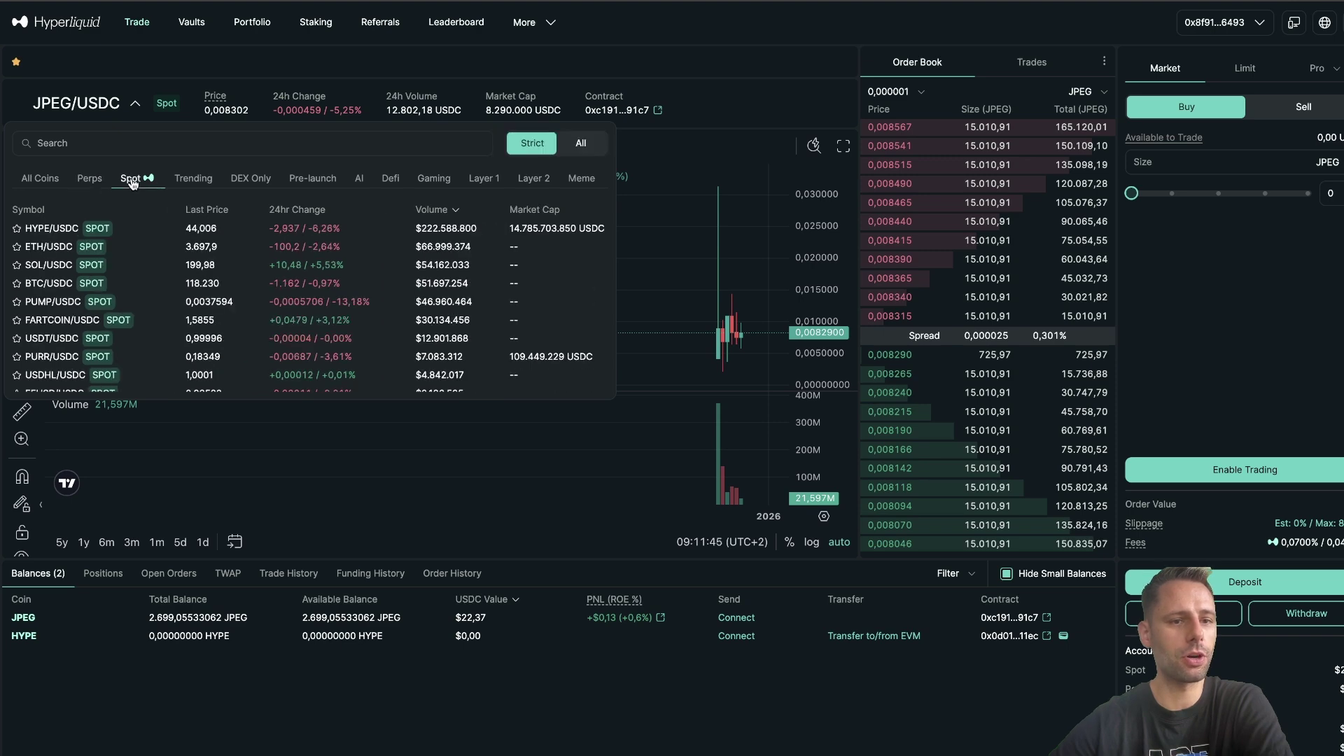
left_click(90, 177)
scroll(100, 297, "down", 3)
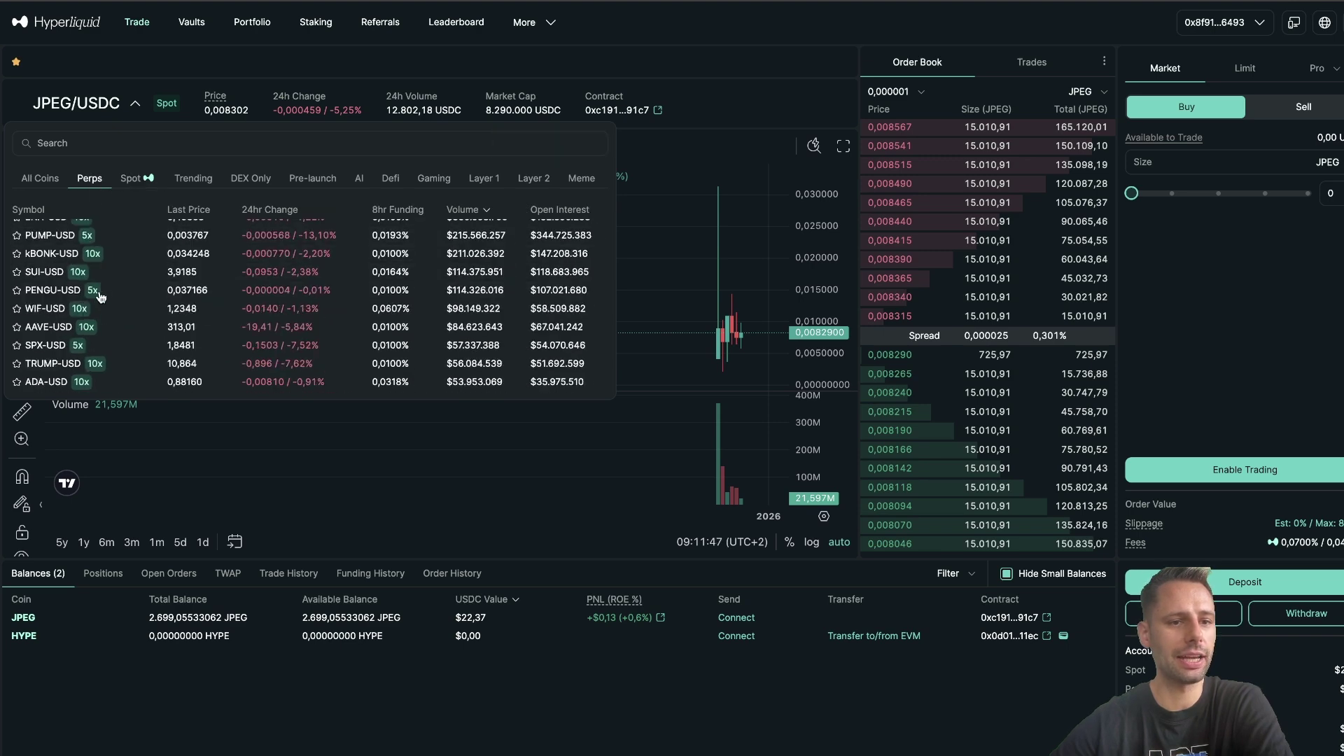
scroll(100, 296, "up", 3)
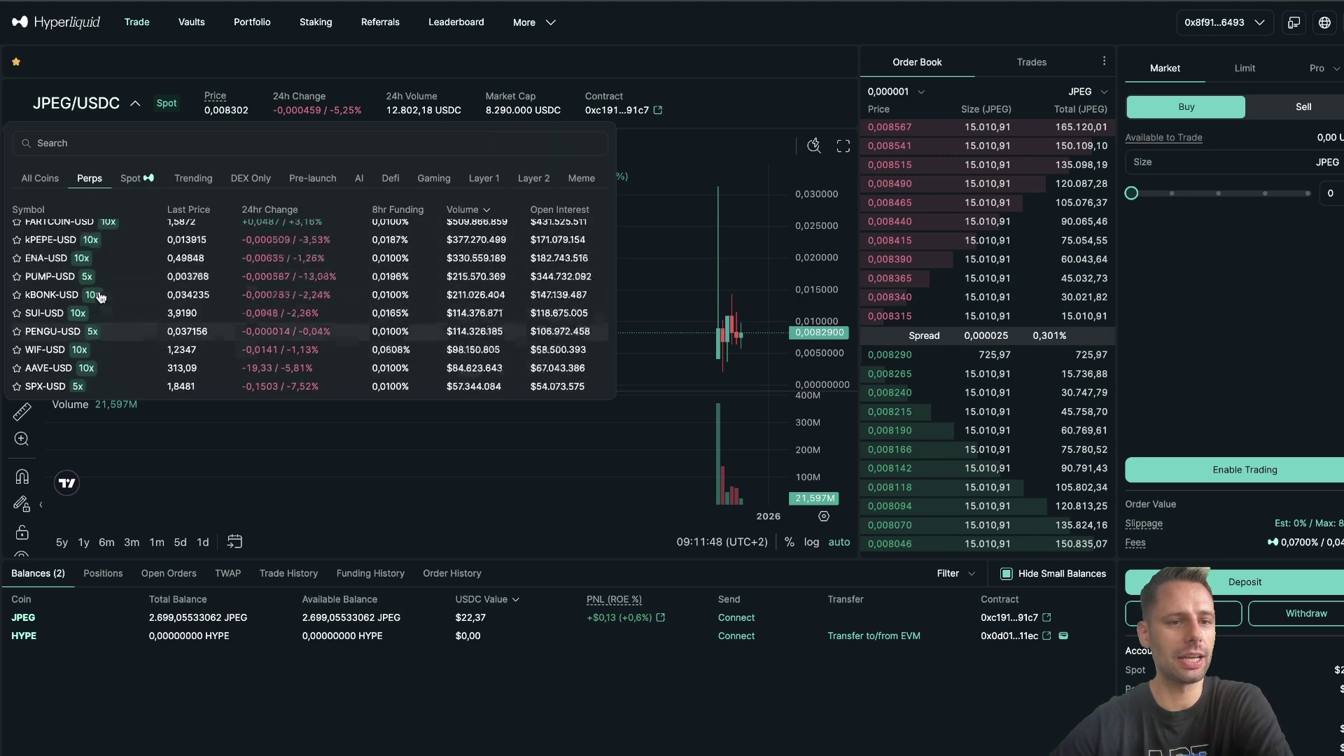
Browse the Trending and Meme filters, then pick the HYPE/USDC spot market.
left_click(193, 183)
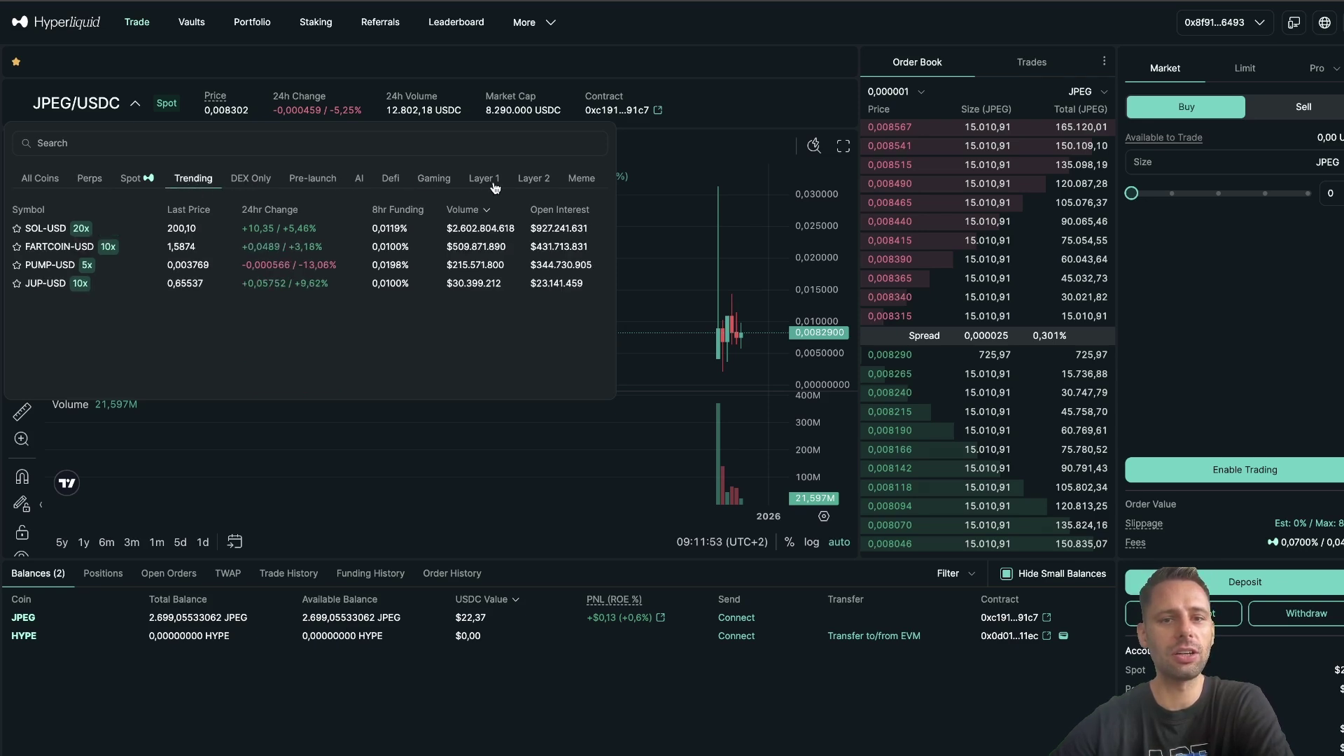
left_click(577, 183)
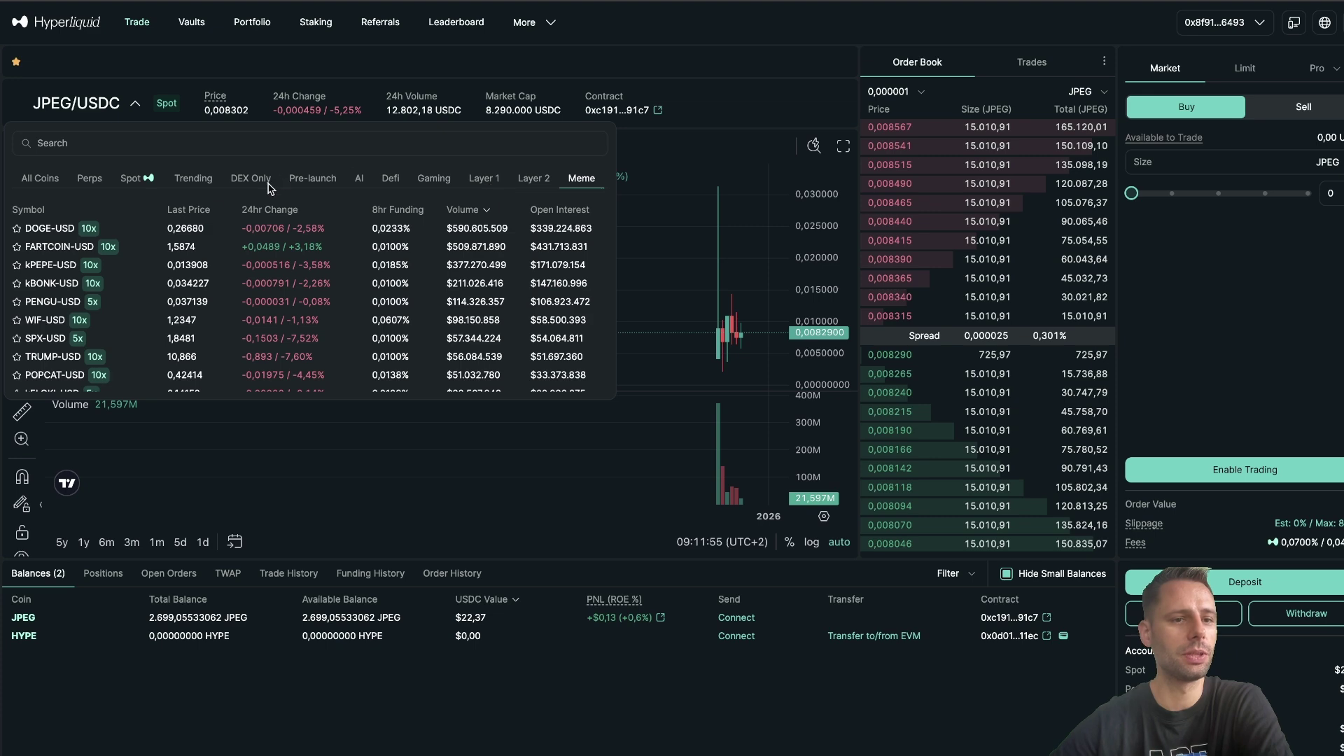
scroll(131, 300, "down", 3)
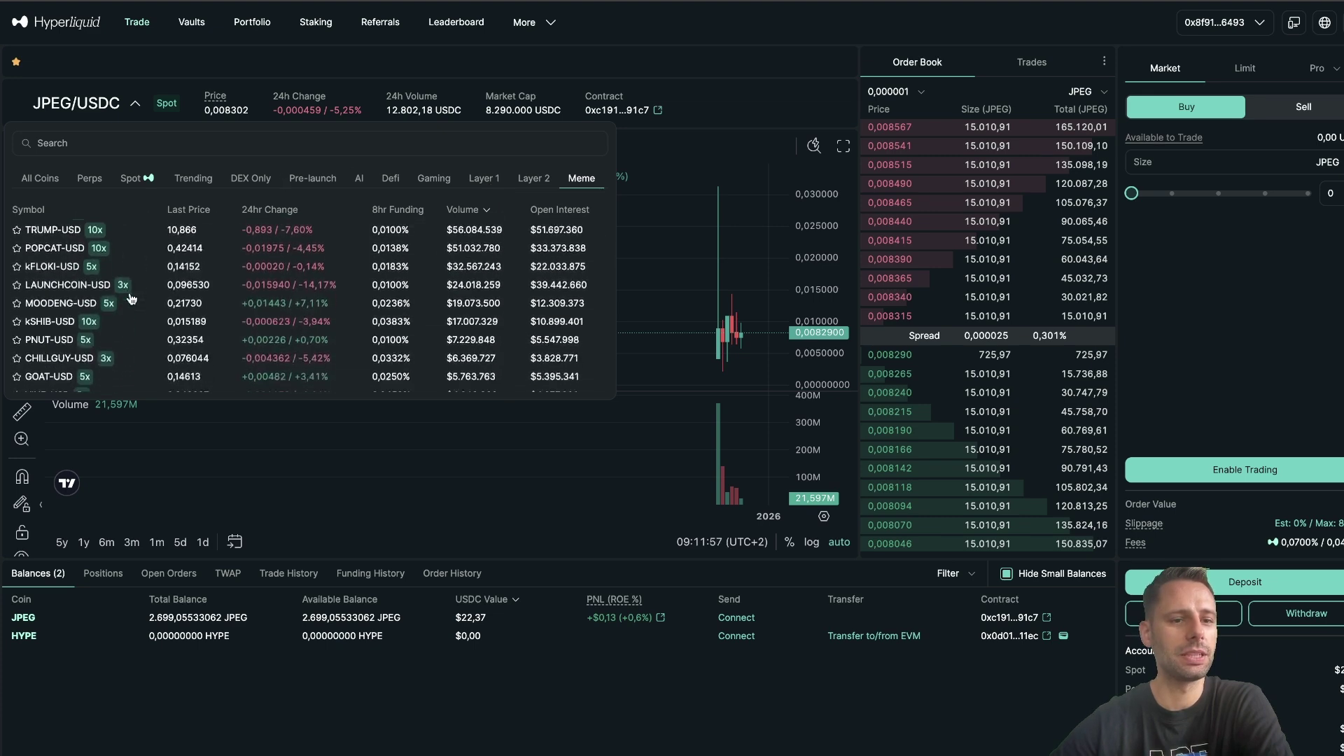
scroll(136, 273, "up", 3)
left_click(136, 181)
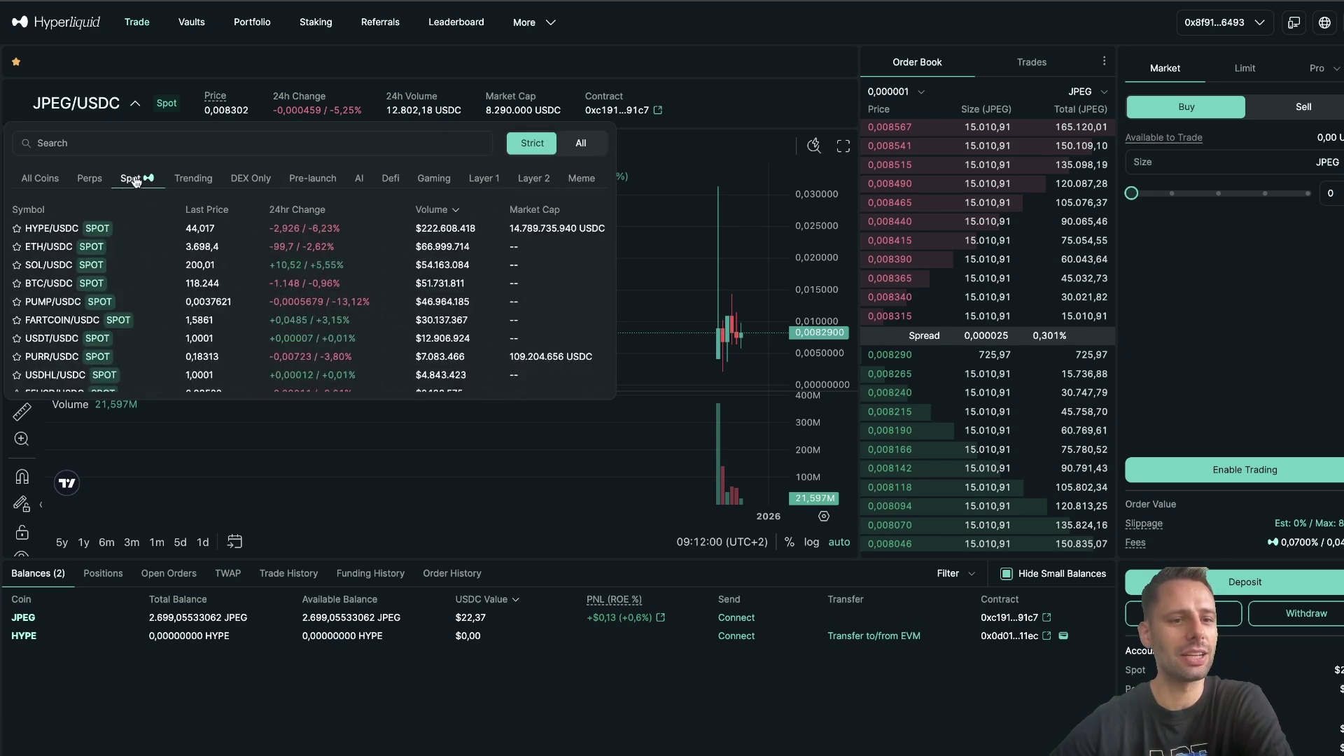
left_click(60, 231)
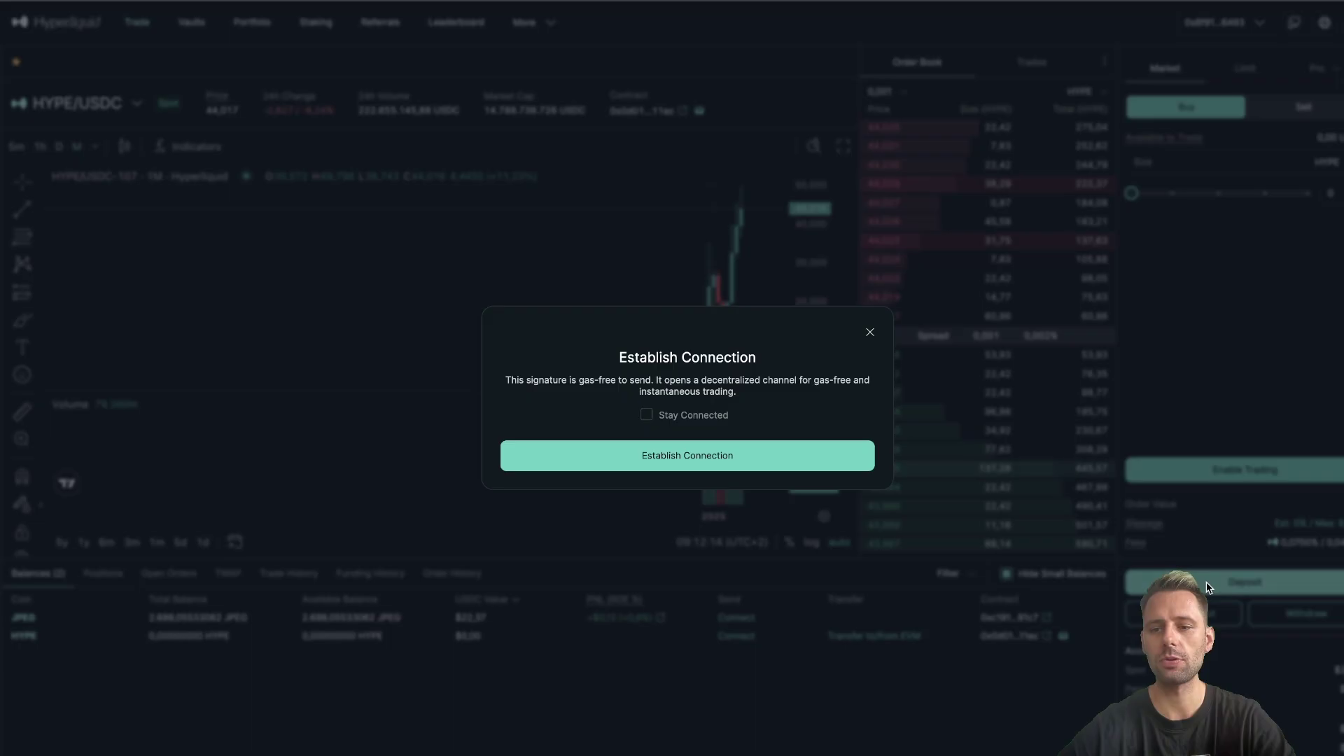
Start a deposit and confirm Establish Connection for gas-free trading.
left_click(1207, 588)
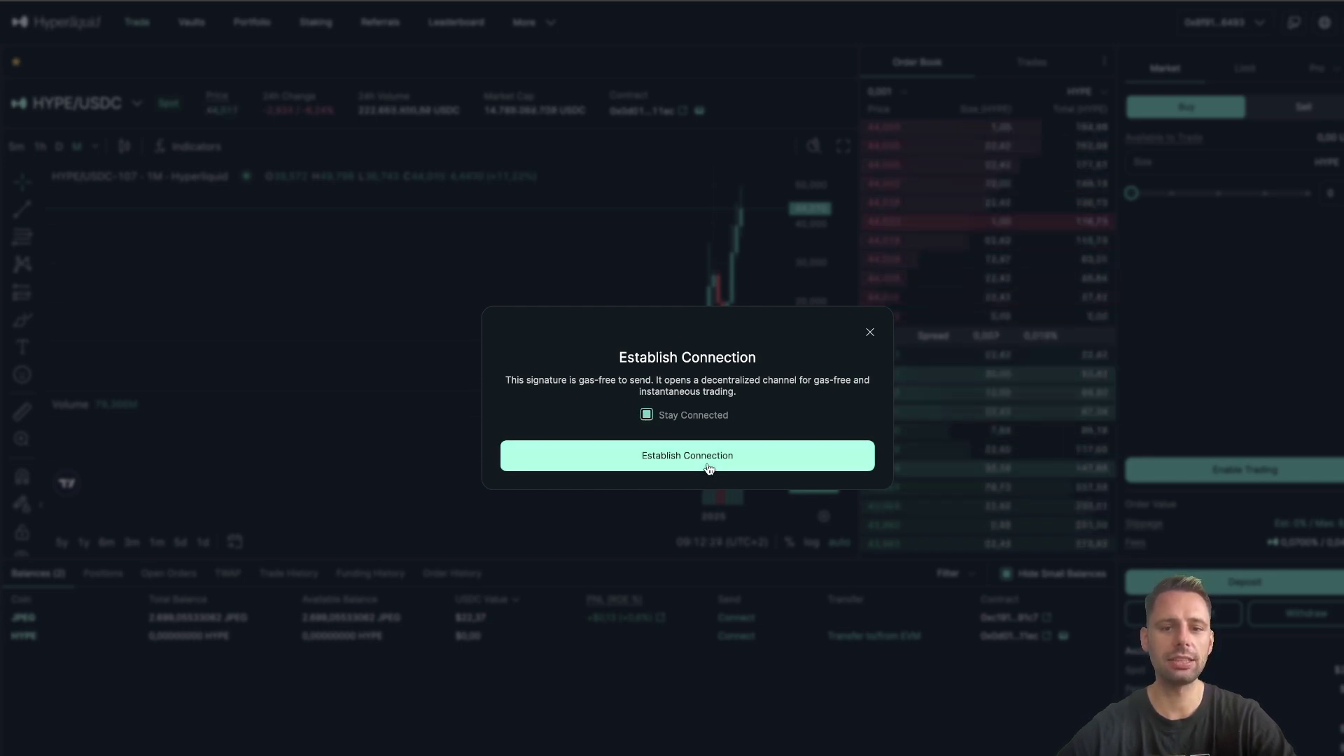
left_click(707, 465)
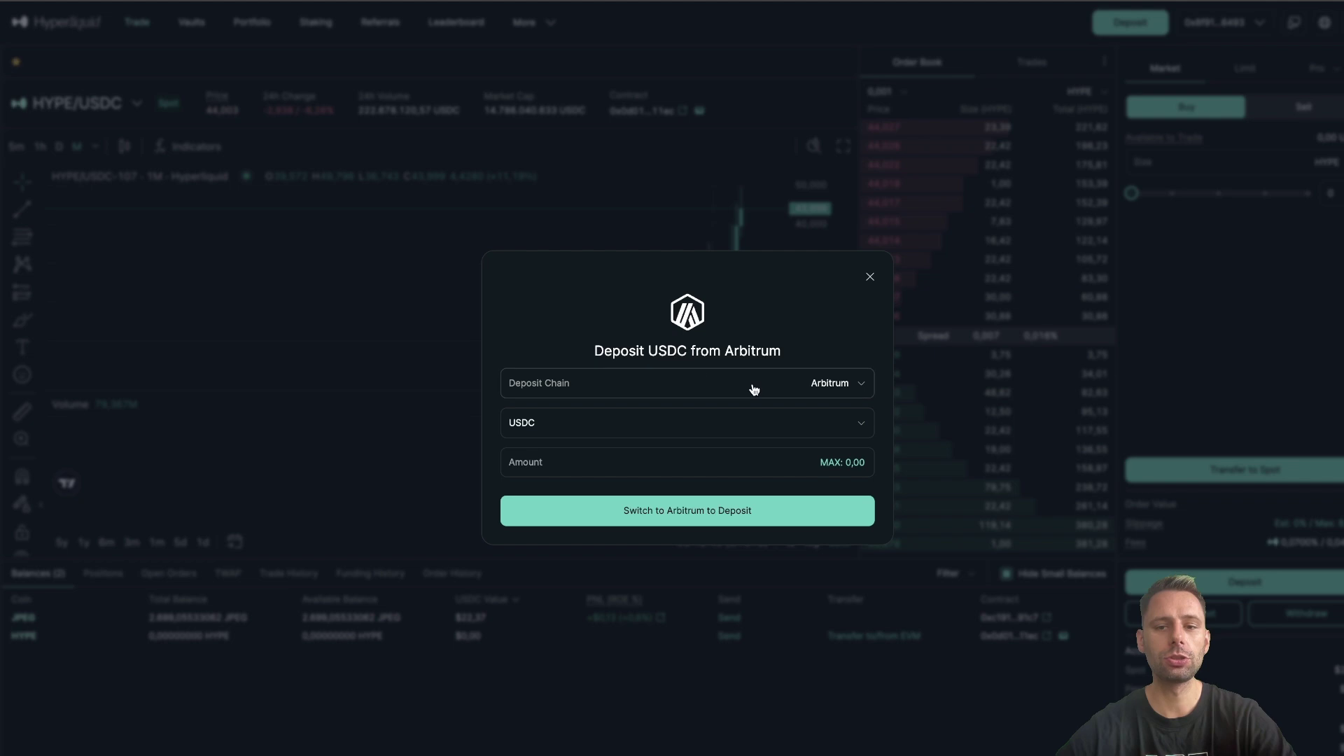
Keep USDC on Arbitrum as deposit token and chain, and switch the wallet network to Arbitrum.
left_click(780, 423)
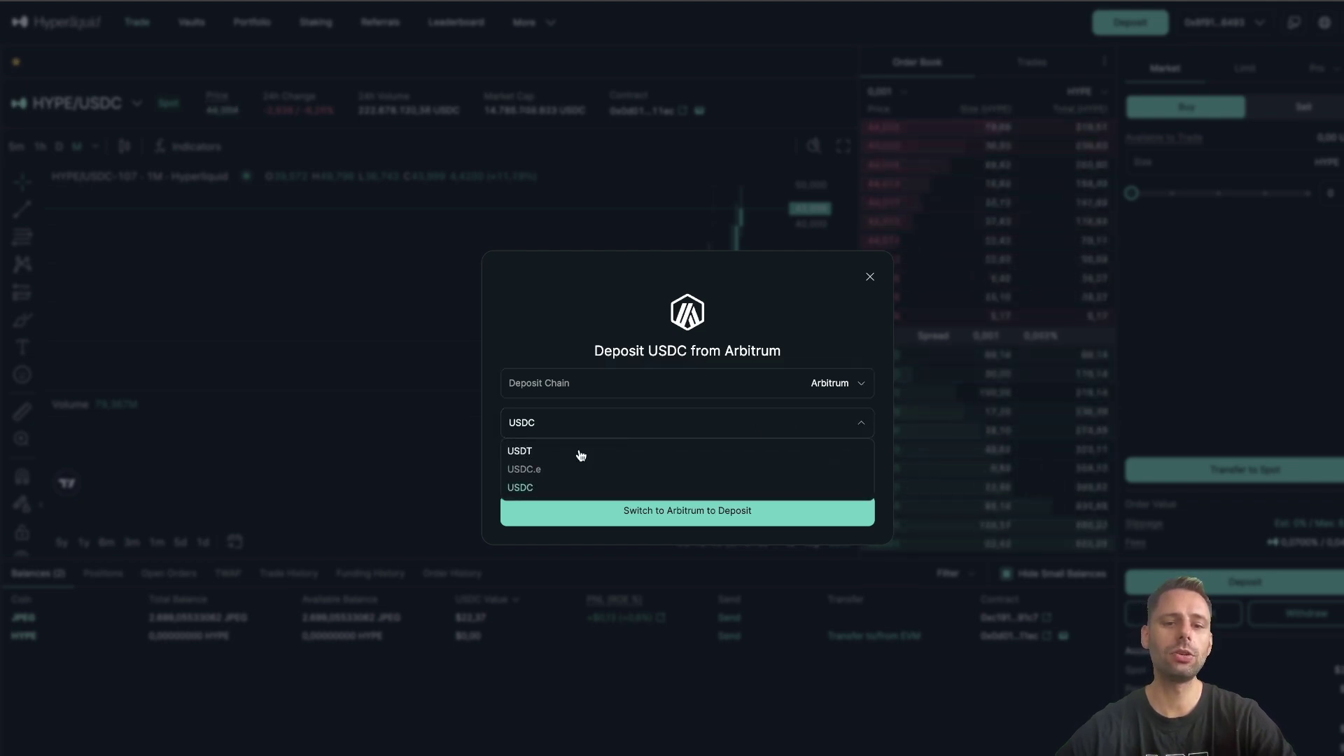
left_click(586, 347)
left_click(642, 390)
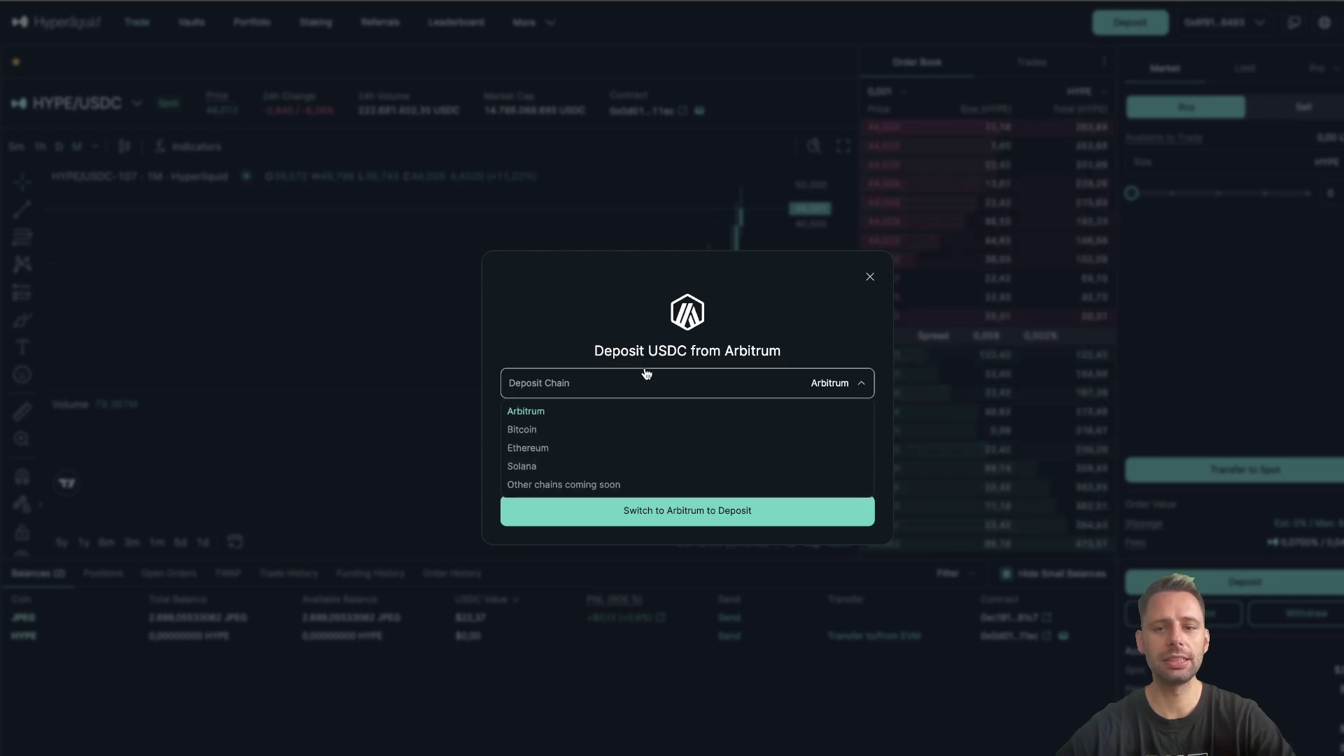
left_click(642, 315)
left_click(859, 469)
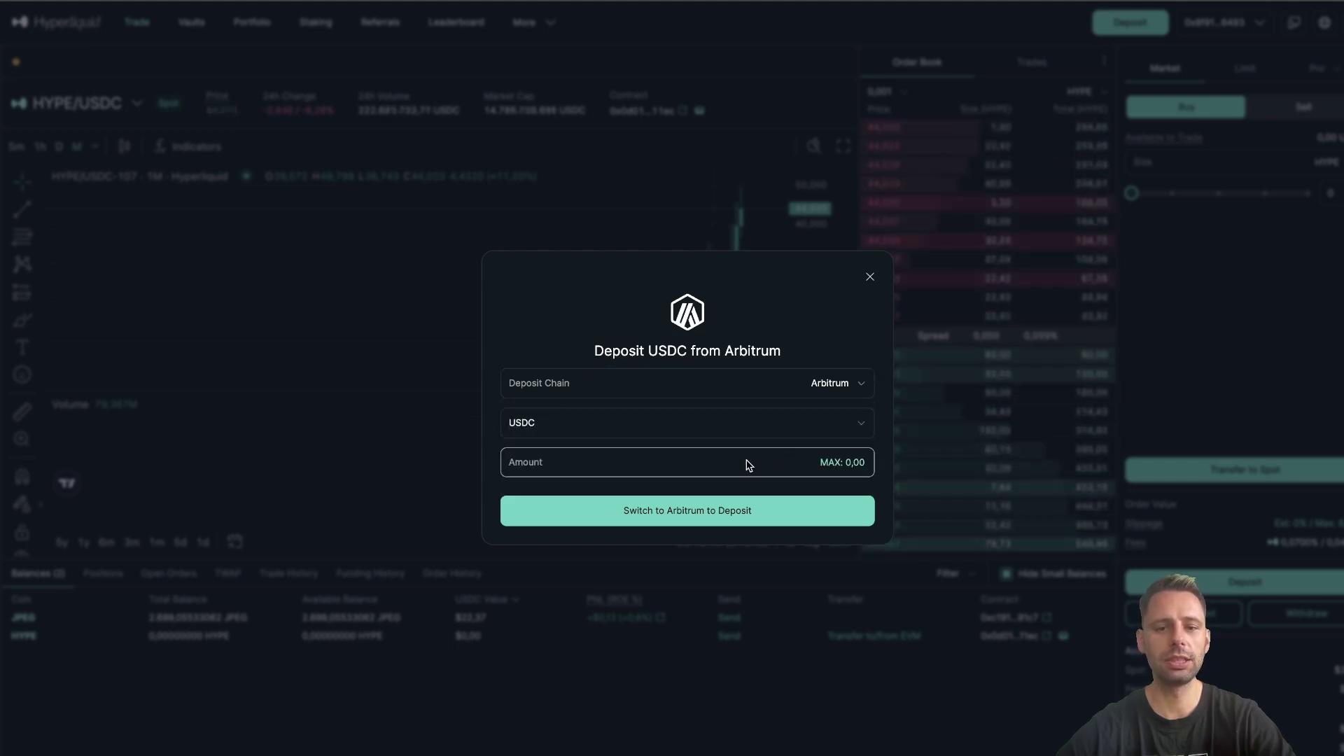
left_click(706, 516)
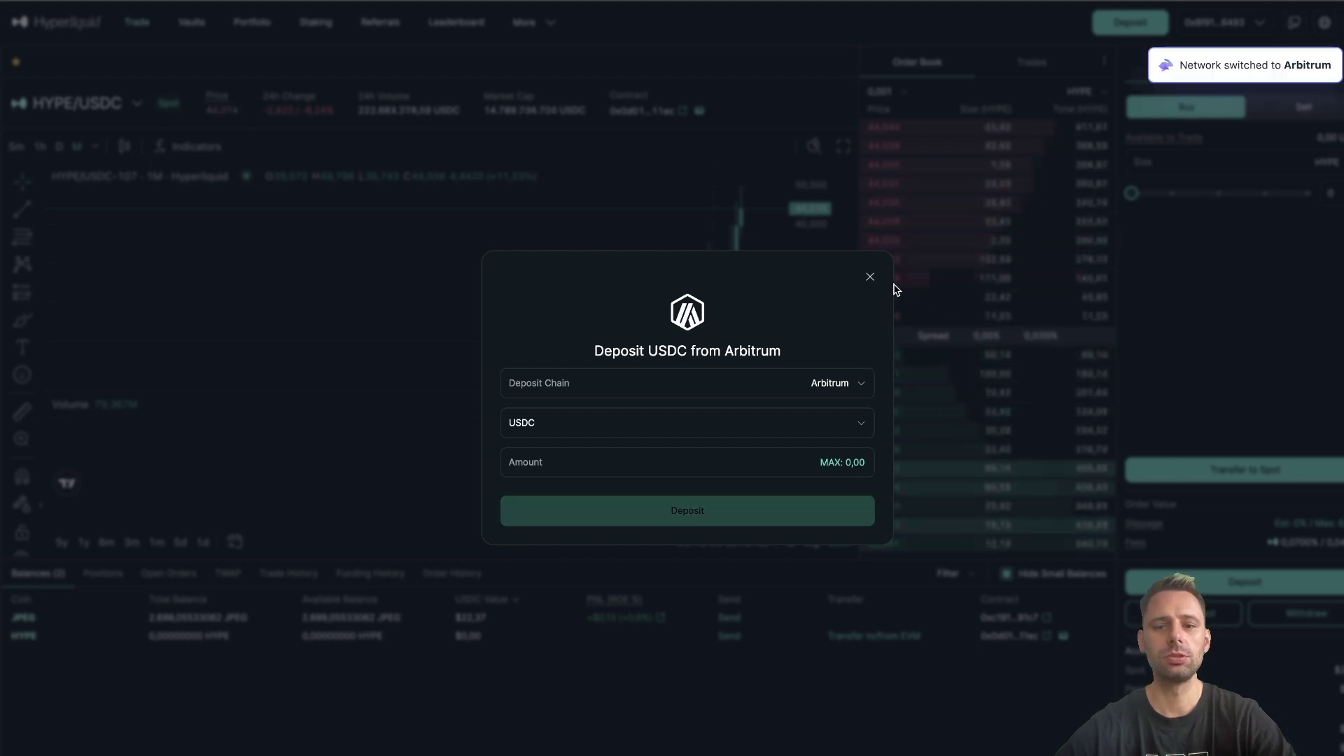
left_click(774, 459)
left_click(728, 471)
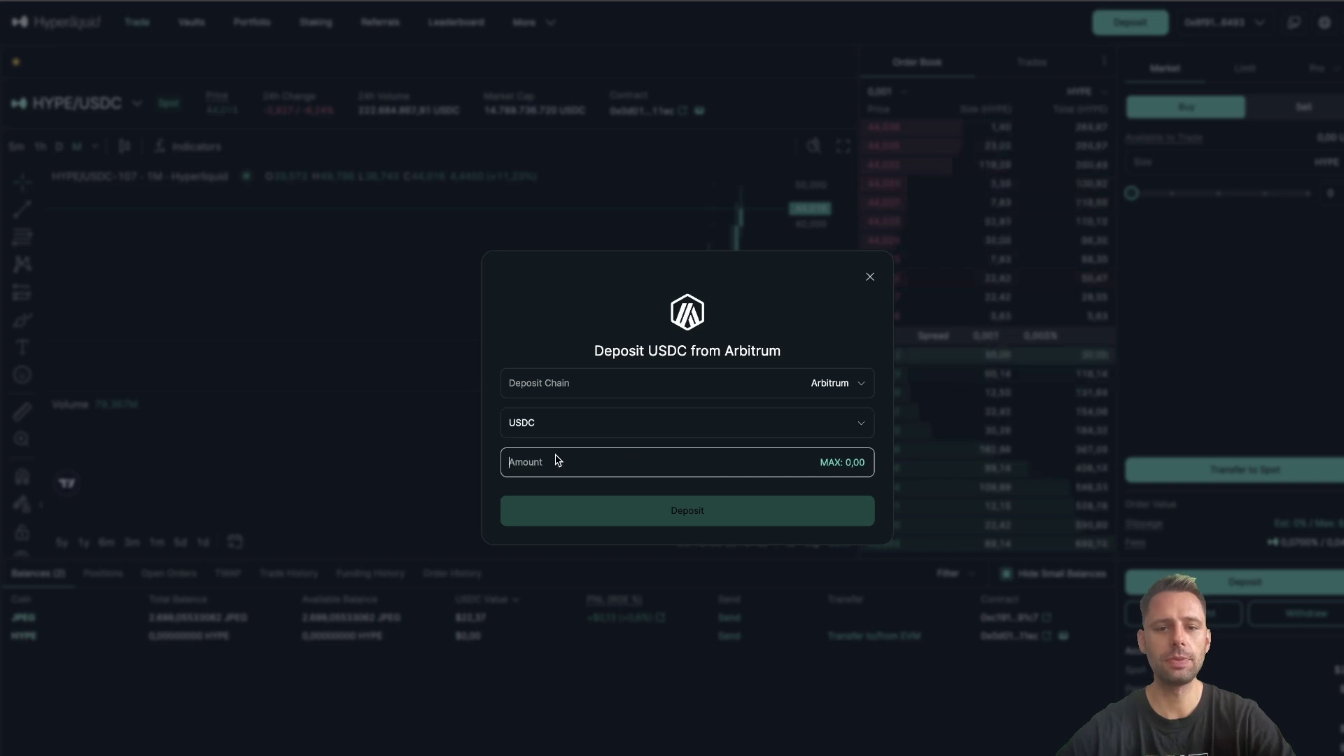
Change the deposit chain to Bitcoin and review the 0.002 BTC minimum warning.
left_click(715, 392)
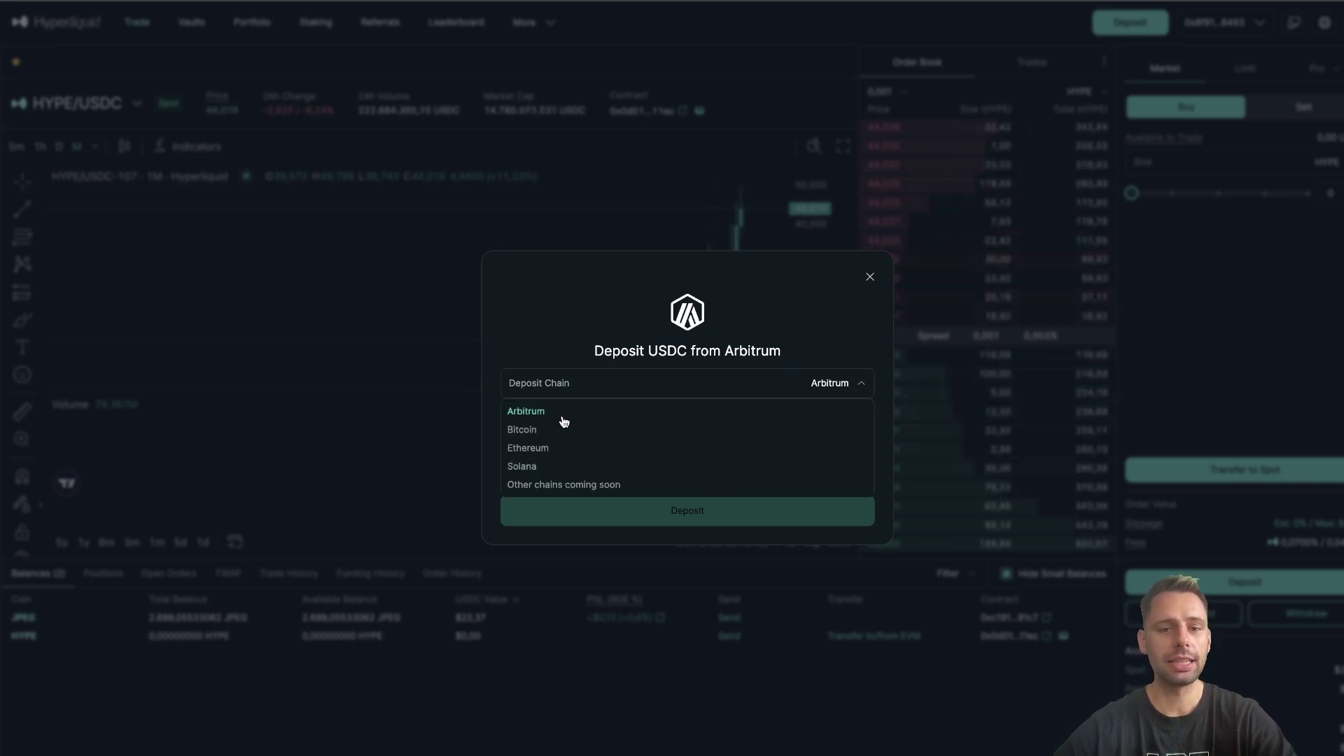
left_click(536, 432)
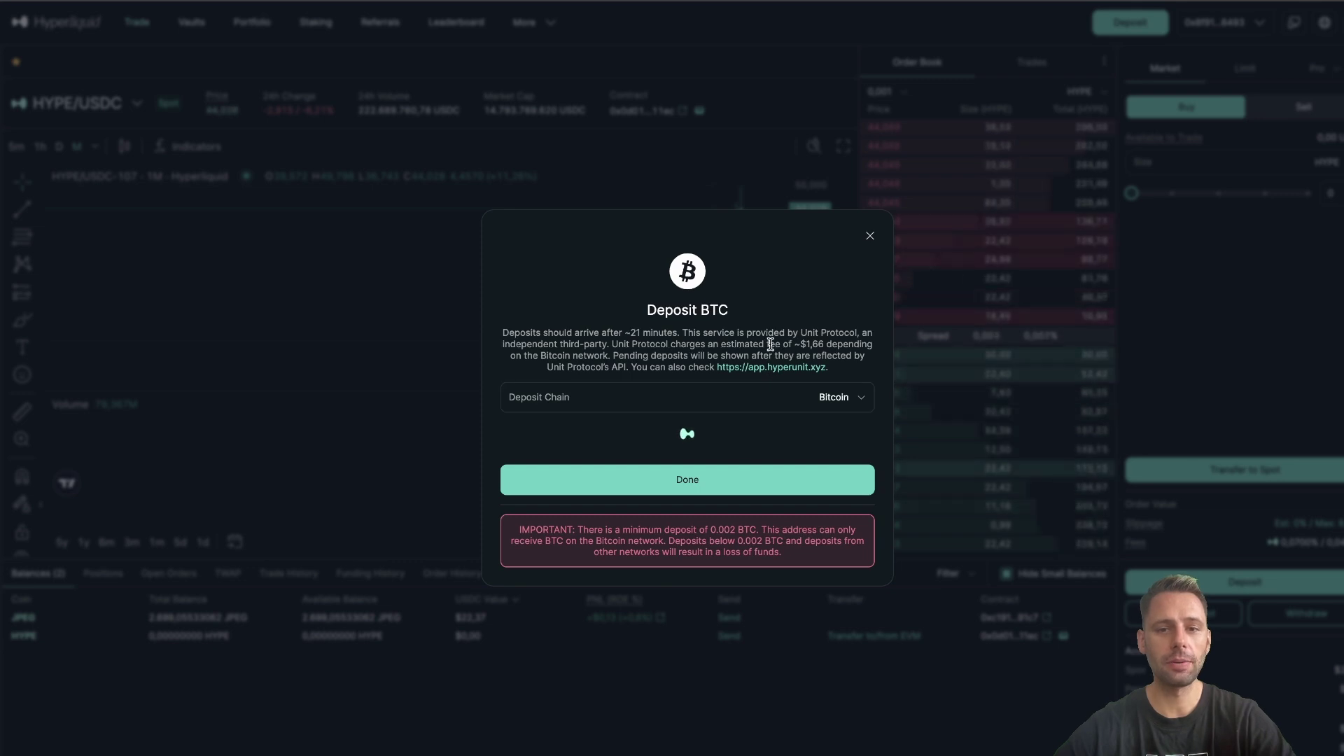
scroll(611, 362, "down", 1)
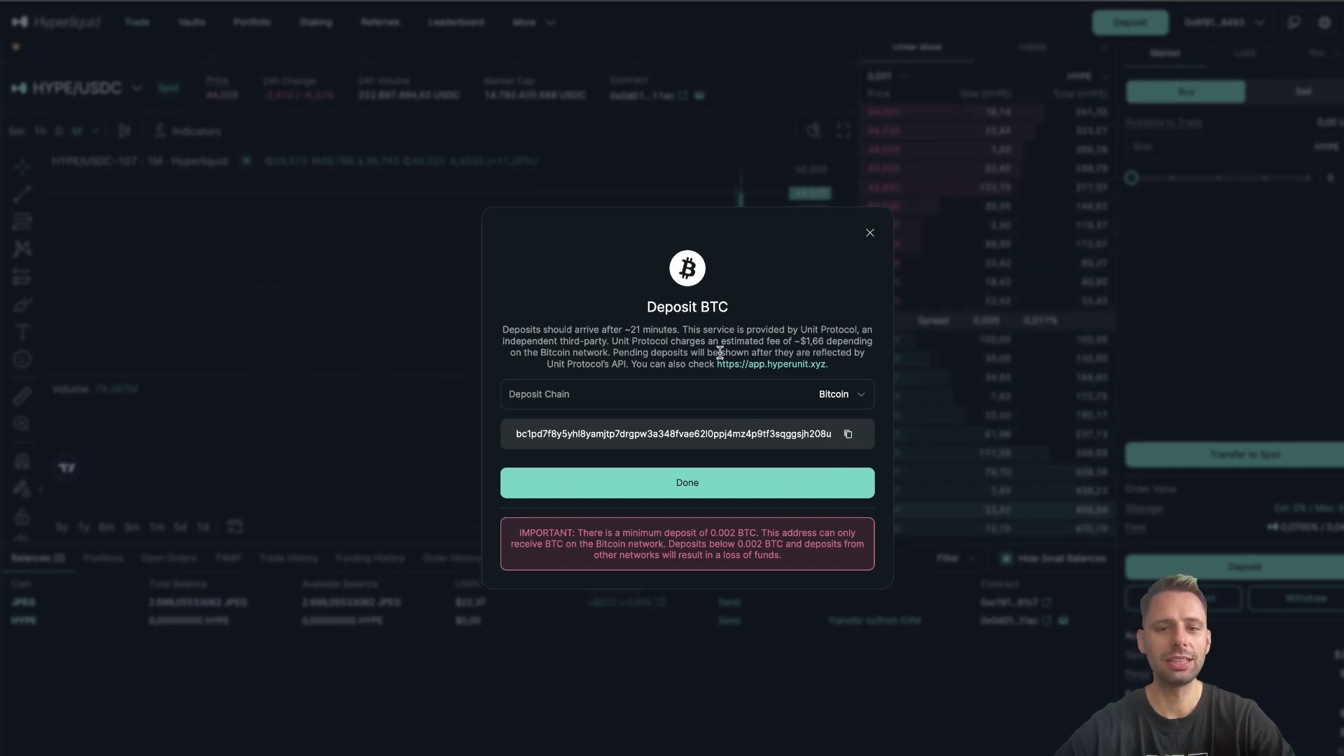
Expand the Deposit Chain dropdown listing Arbitrum, Ethereum and Solana.
left_click(845, 398)
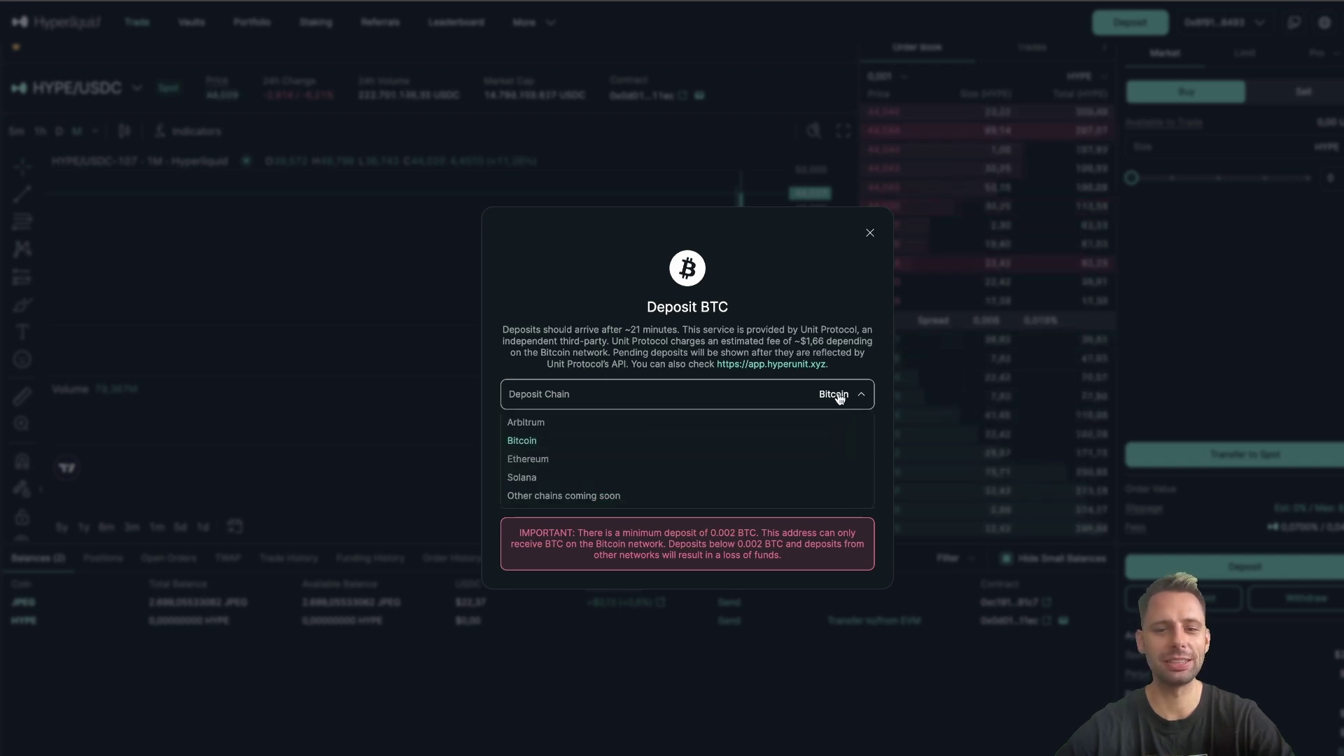
Select Ethereum as the deposit chain and highlight the arrival time and 0.05 ETH minimum warning.
left_click(530, 460)
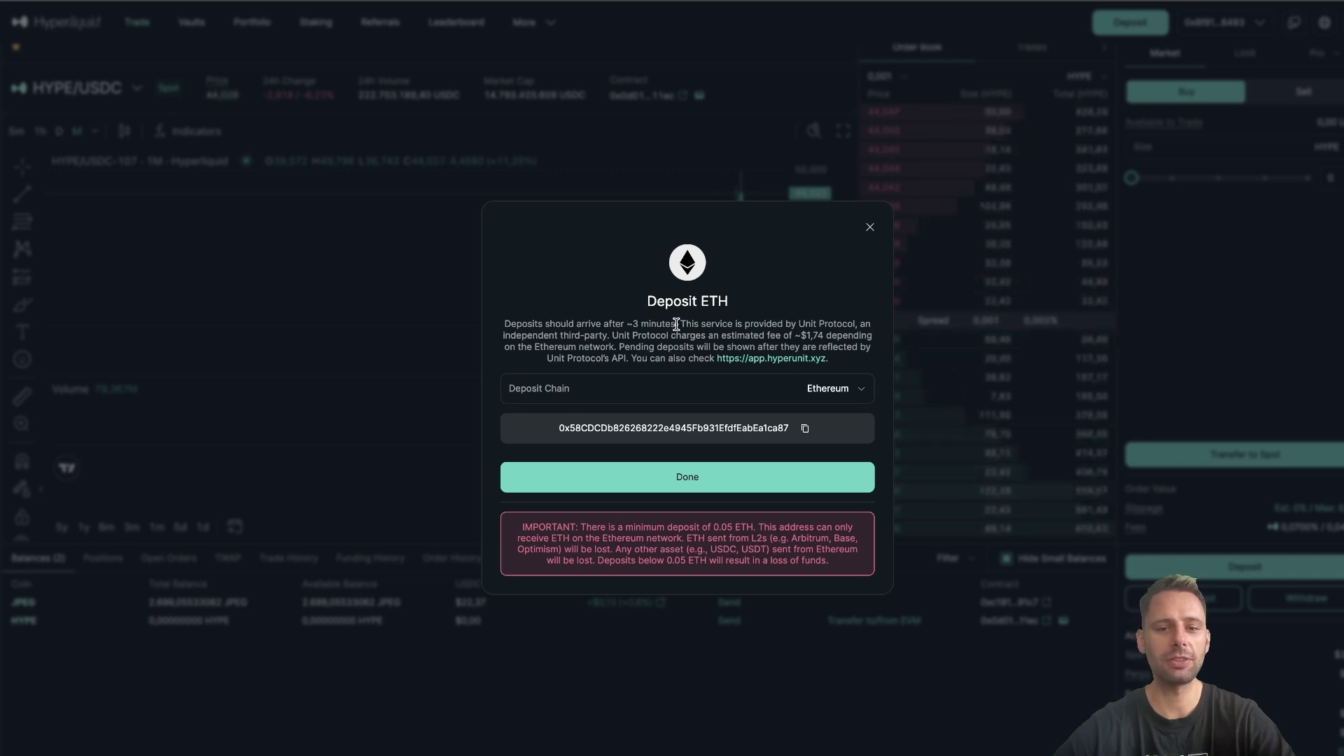
left_click_drag(676, 324, 657, 324)
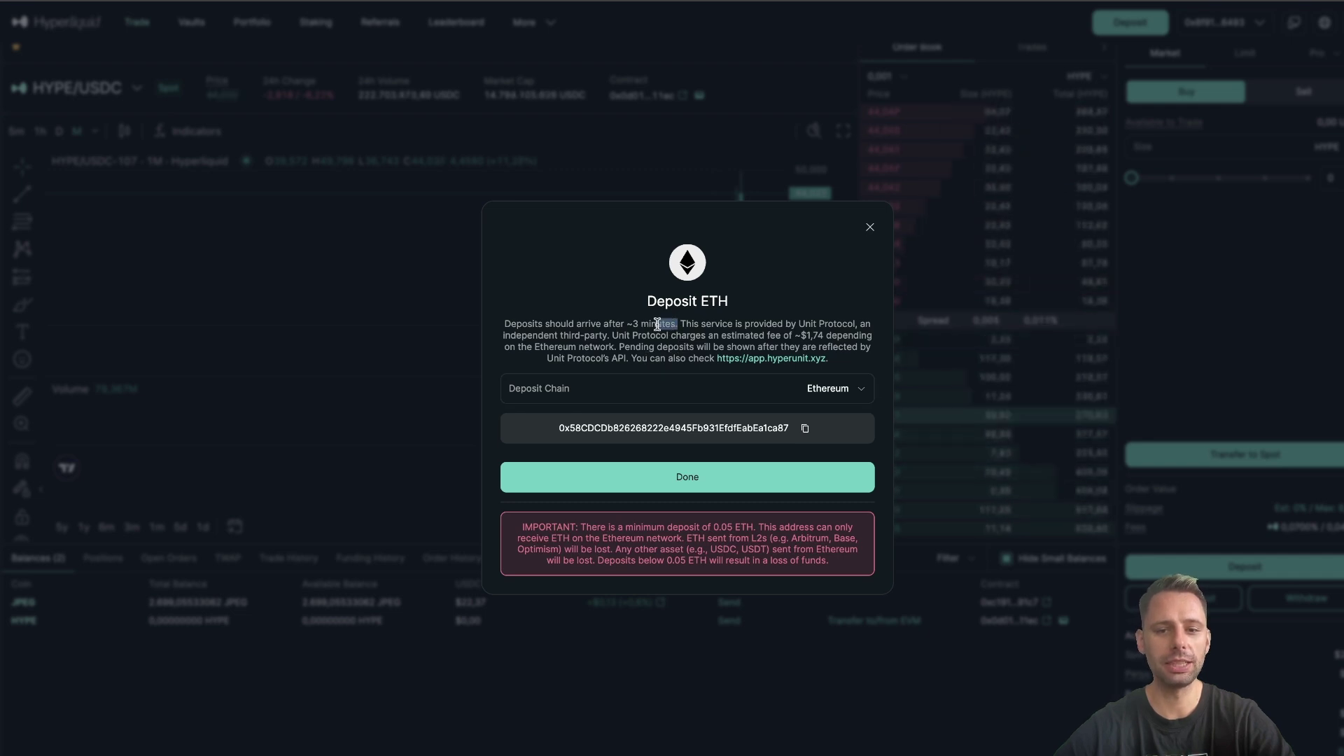
triple_click(582, 537)
left_click(609, 534)
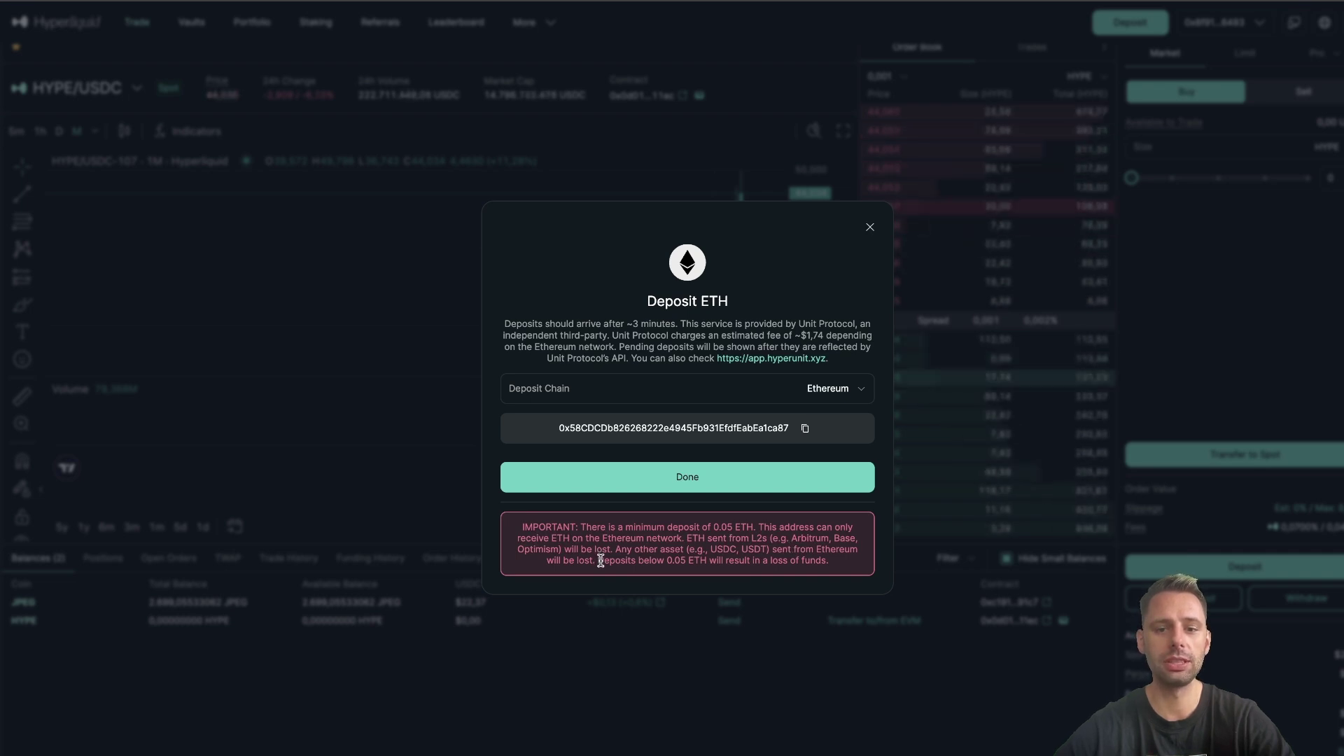
Switch the deposit chain back to Arbitrum for USDC, entering then clearing an amount of 10.
left_click(803, 394)
left_click(529, 417)
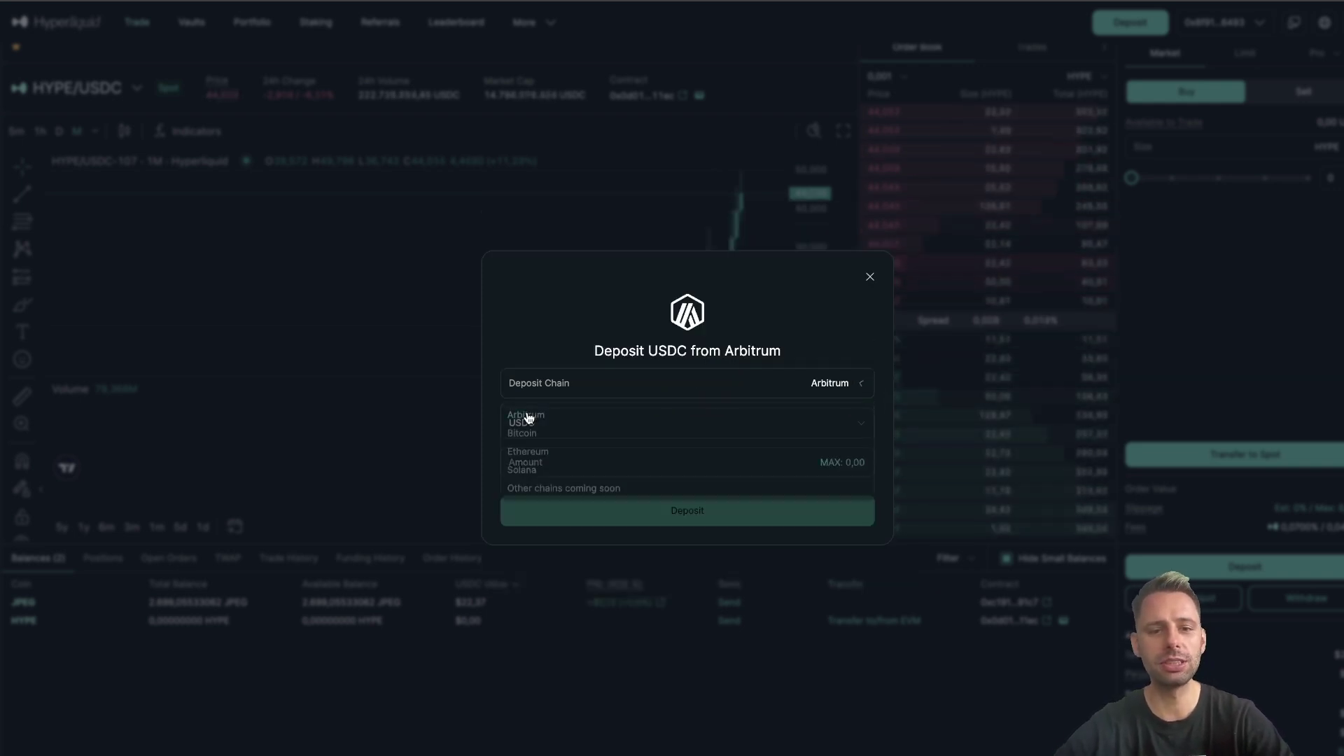
left_click(655, 476)
type("10")
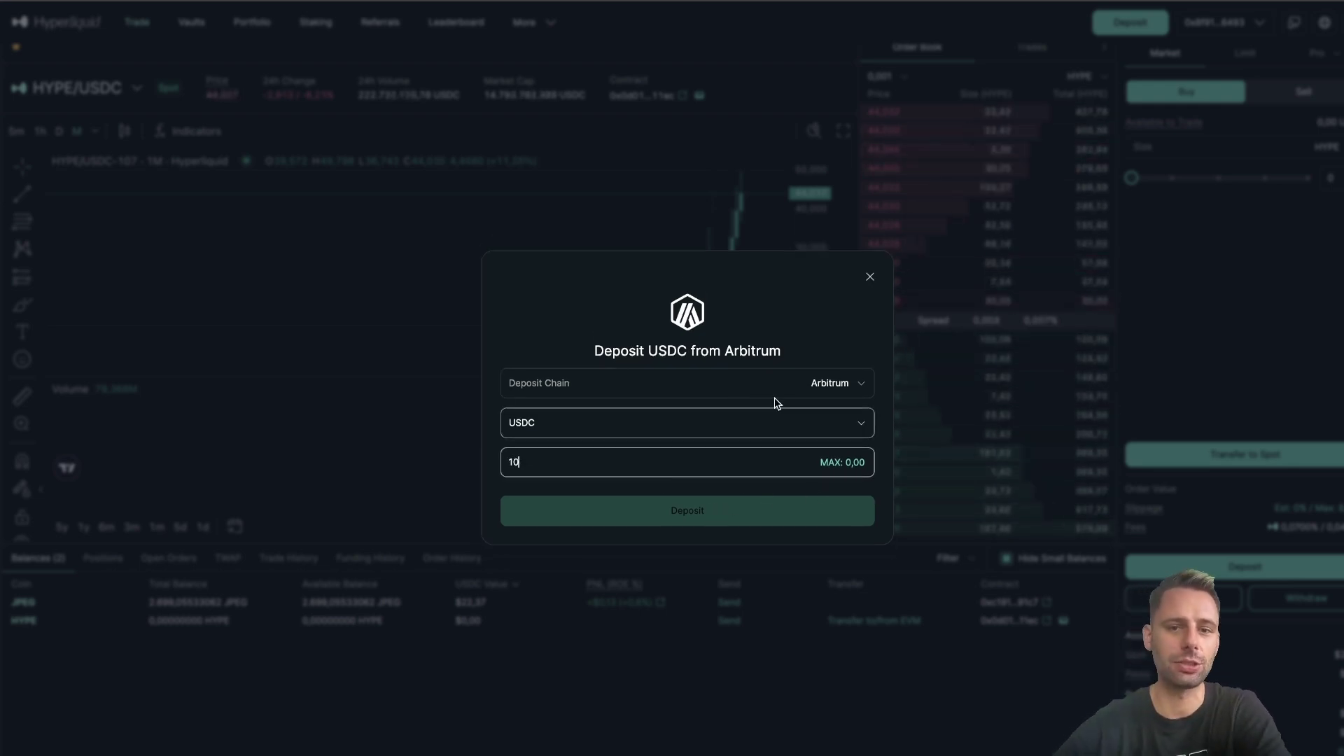
key("BackSpace")
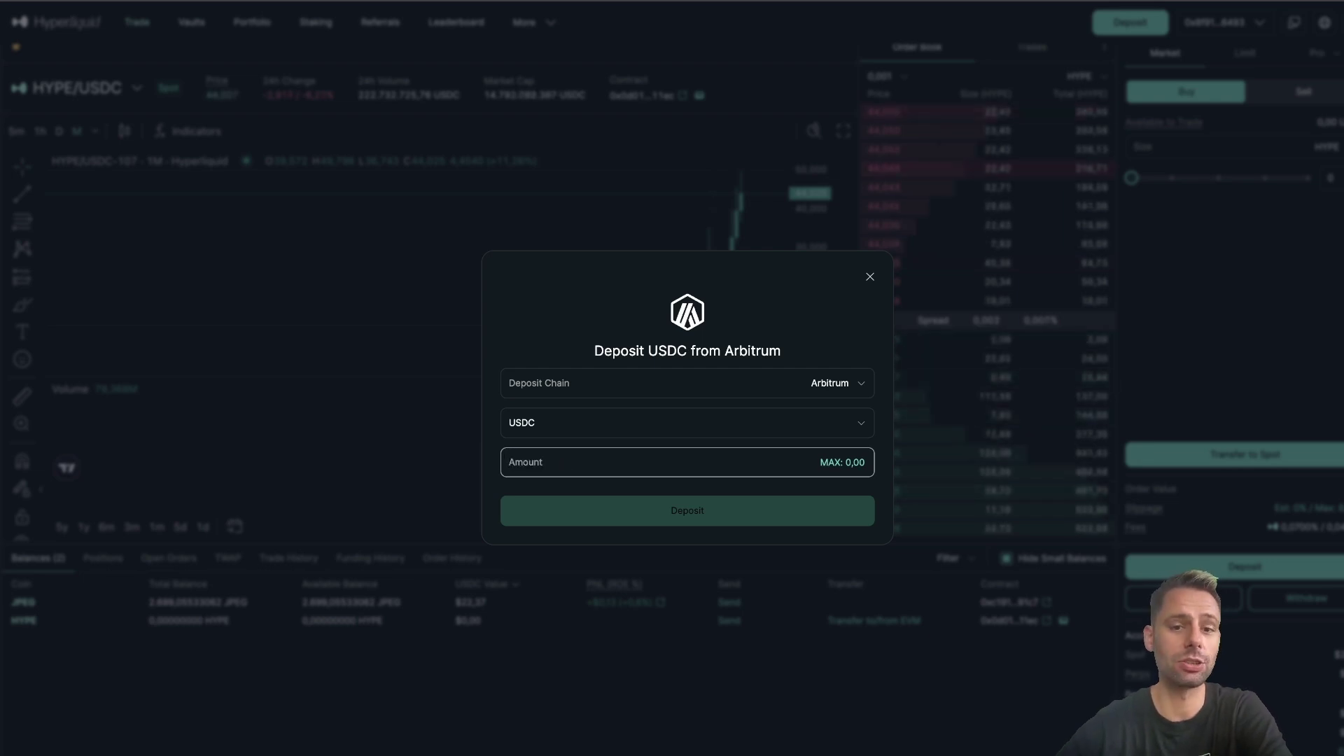
left_click(702, 378)
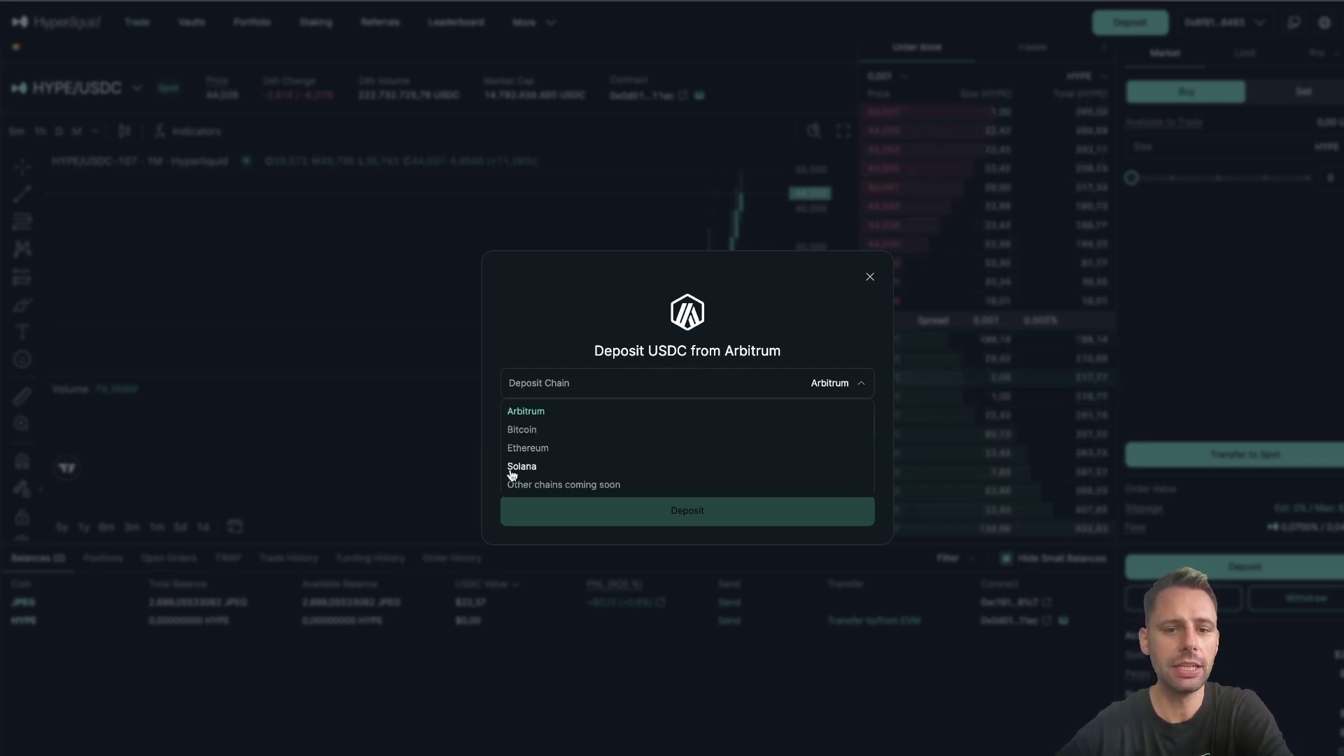
Choose Solana as the deposit chain and cycle the token through FARTCOIN and PUMP, ending on SOL.
left_click(515, 467)
scroll(678, 325, "down", 1)
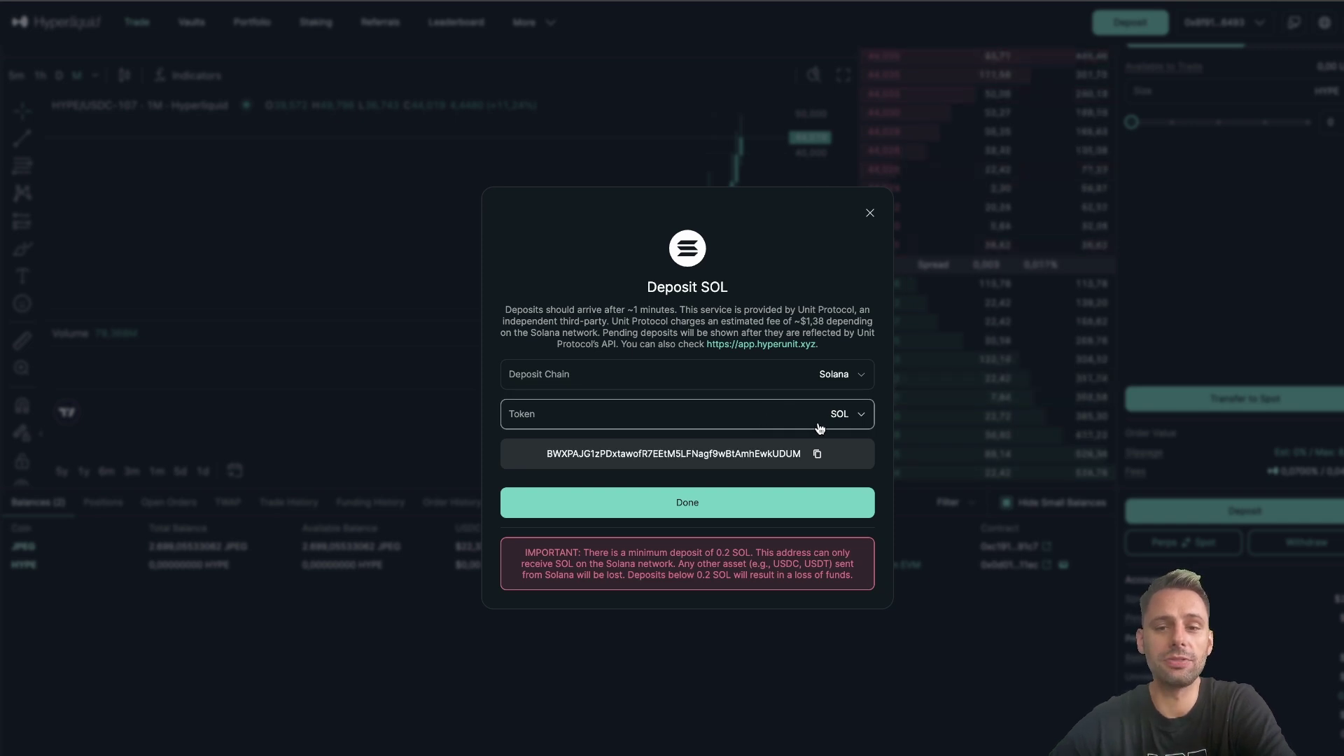
left_click(848, 416)
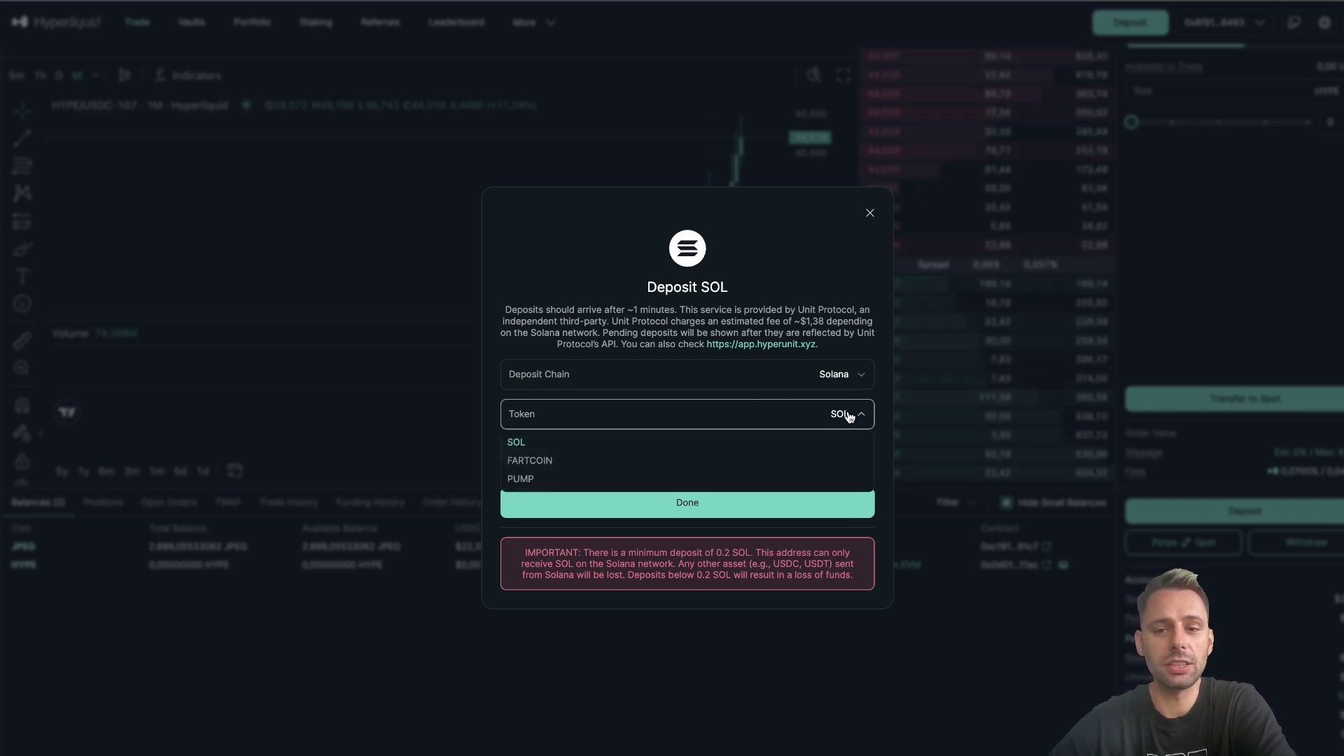
left_click(529, 462)
left_click(668, 420)
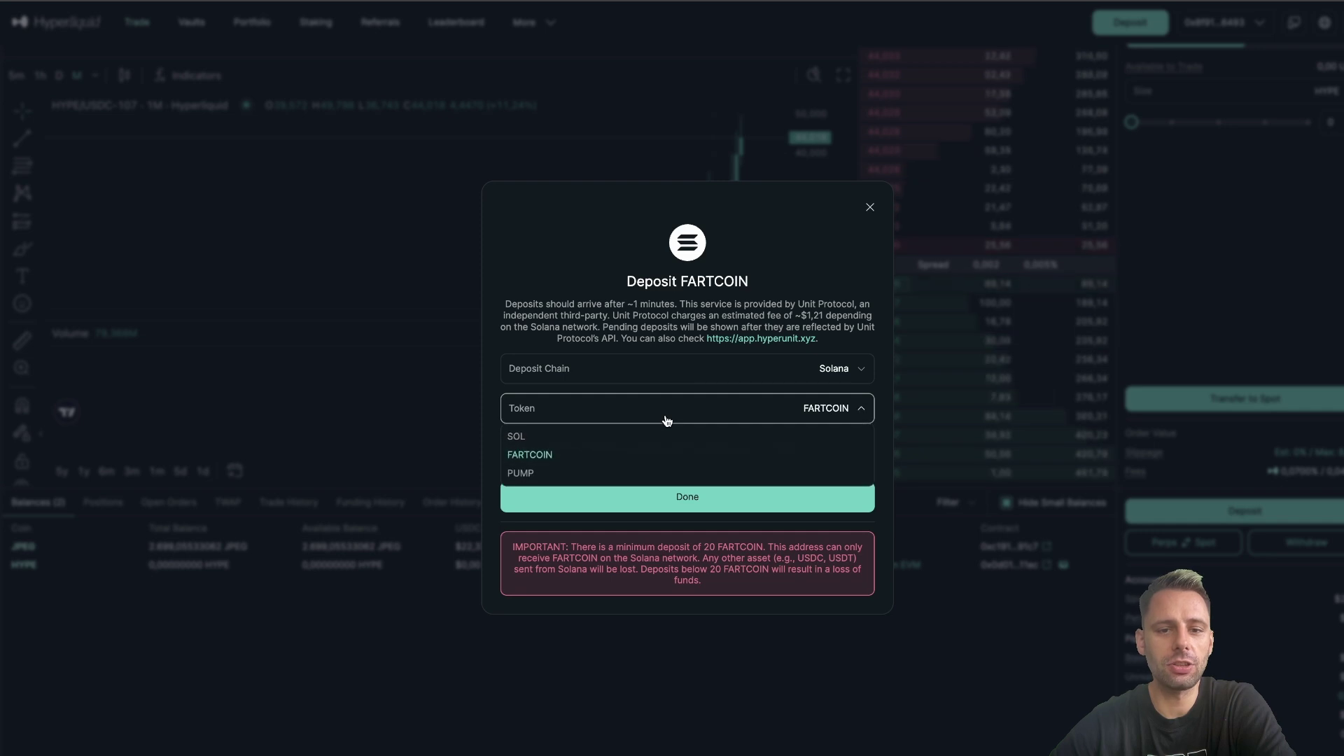
left_click(645, 472)
left_click(589, 432)
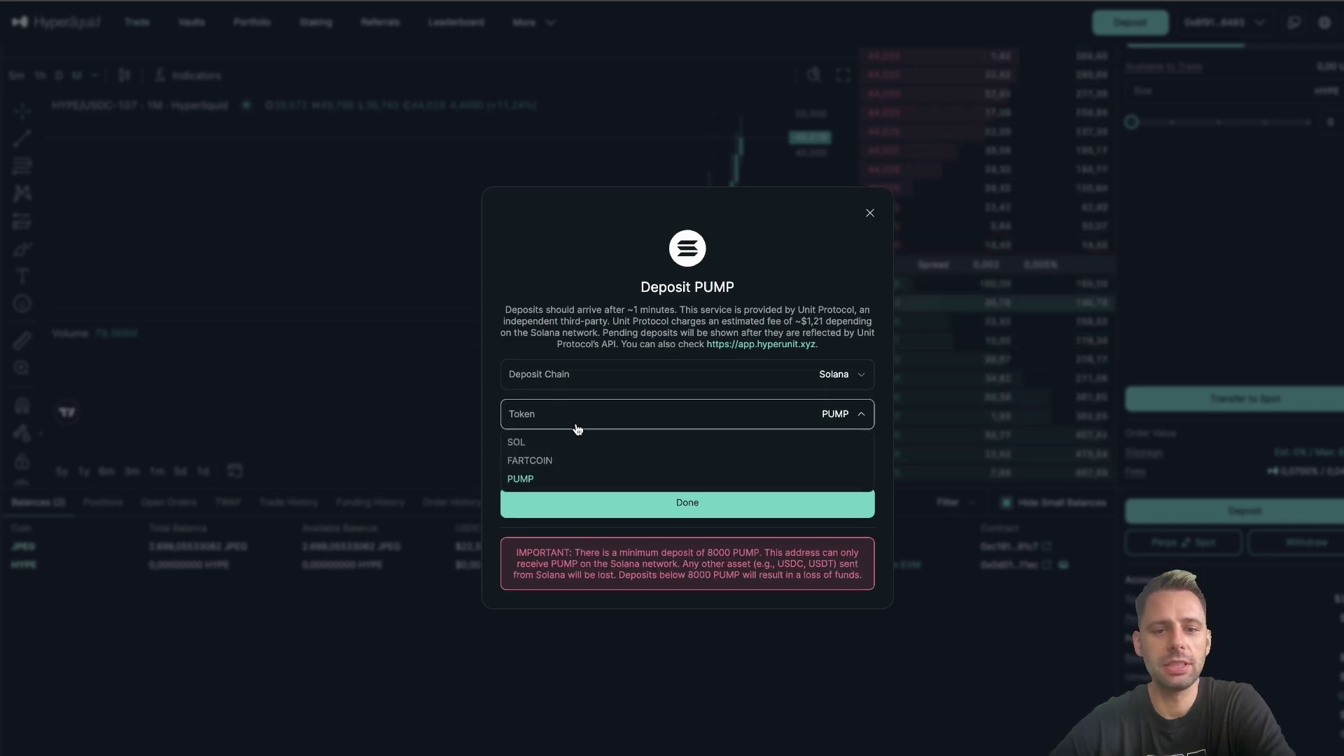
left_click(549, 444)
Switch the deposit chain to Ethereum to deposit ETH.
left_click(840, 376)
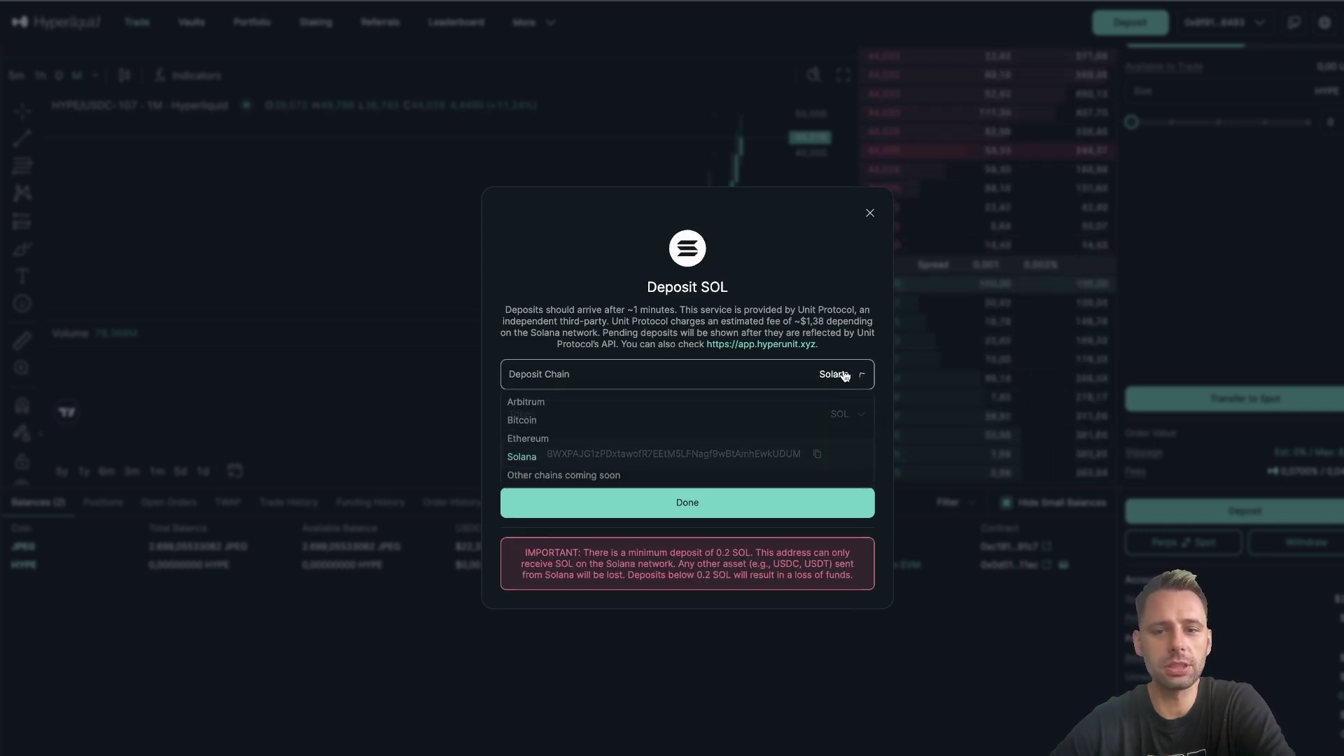
left_click(545, 440)
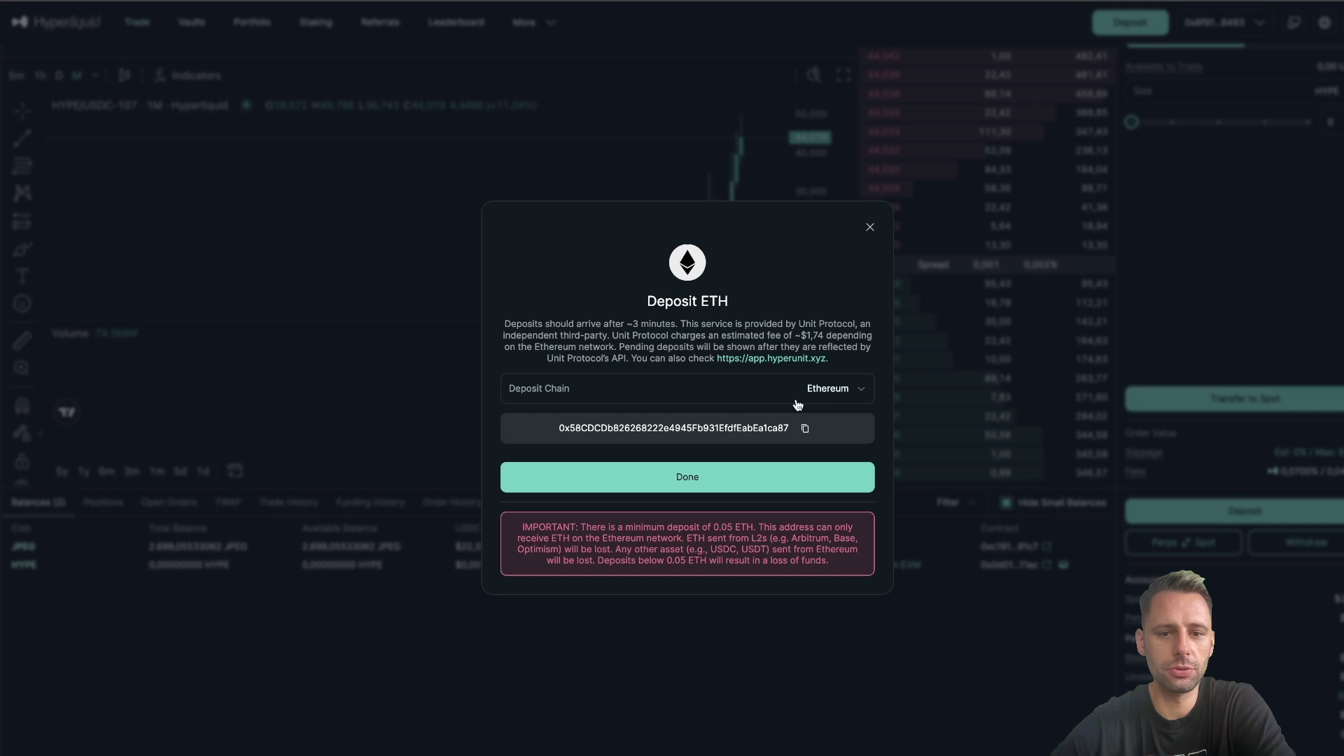
left_click(859, 389)
left_click(857, 389)
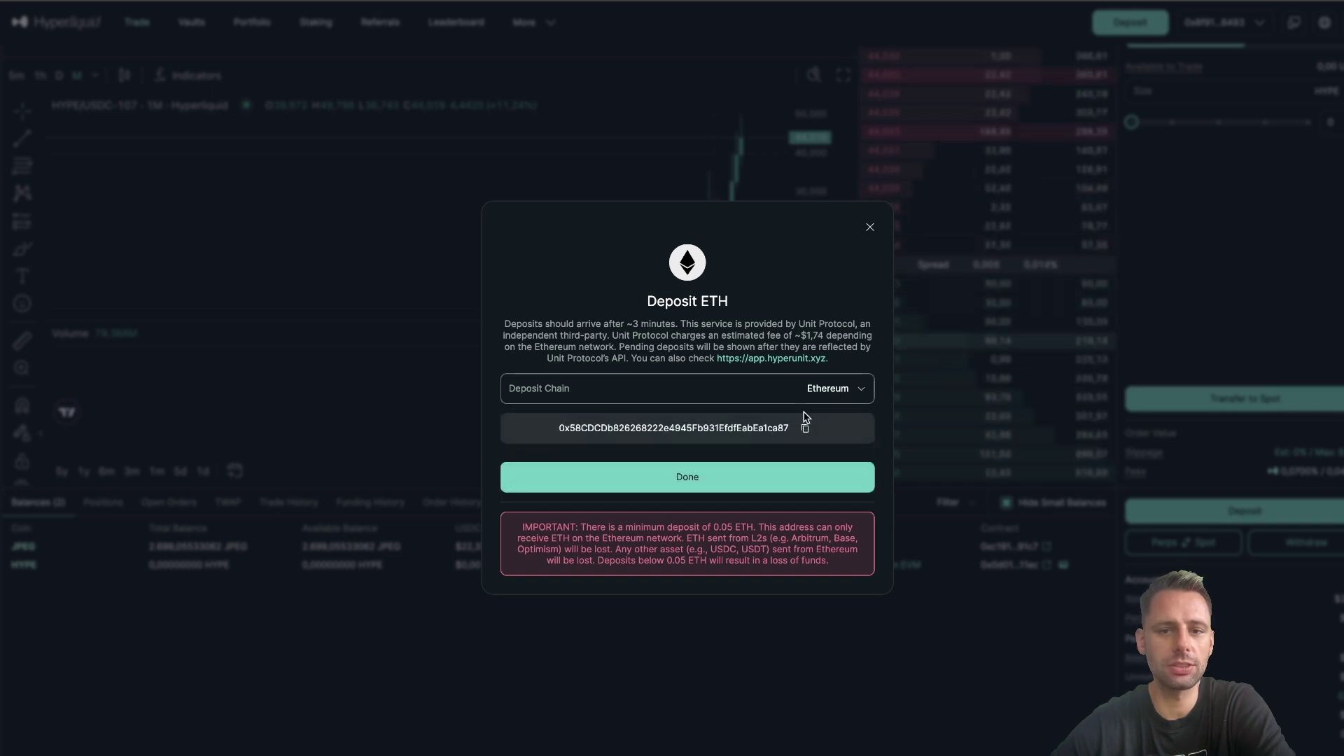
left_click(858, 388)
left_click(600, 498)
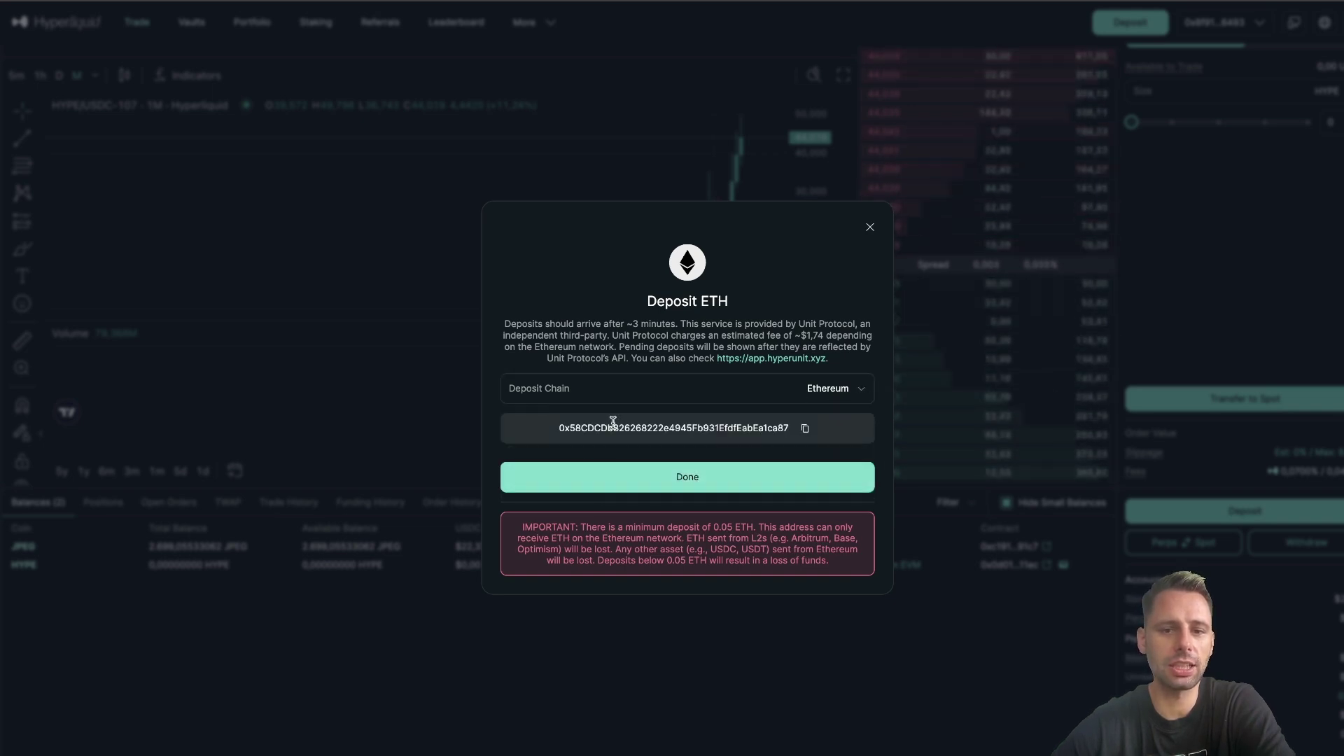
Return to depositing USDC from Arbitrum and close the Deposit dialog.
left_click(595, 389)
left_click(554, 420)
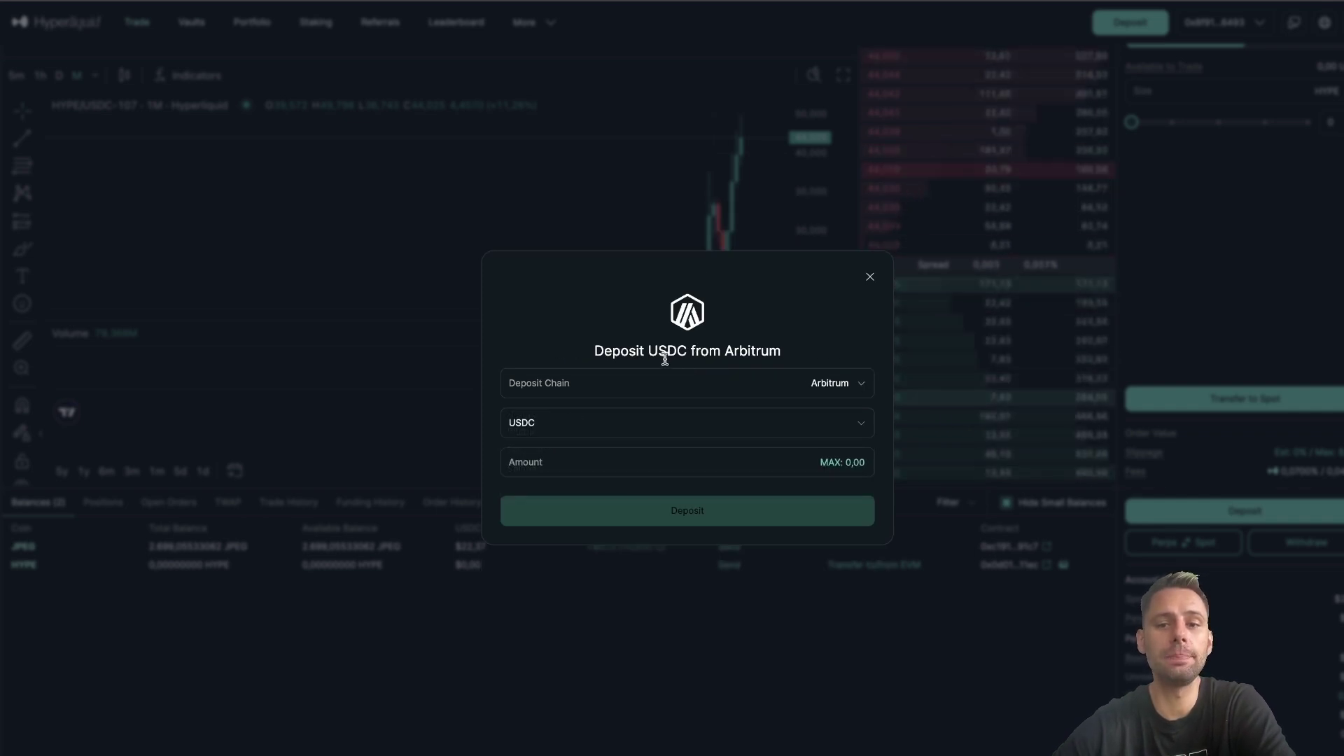
left_click(504, 627)
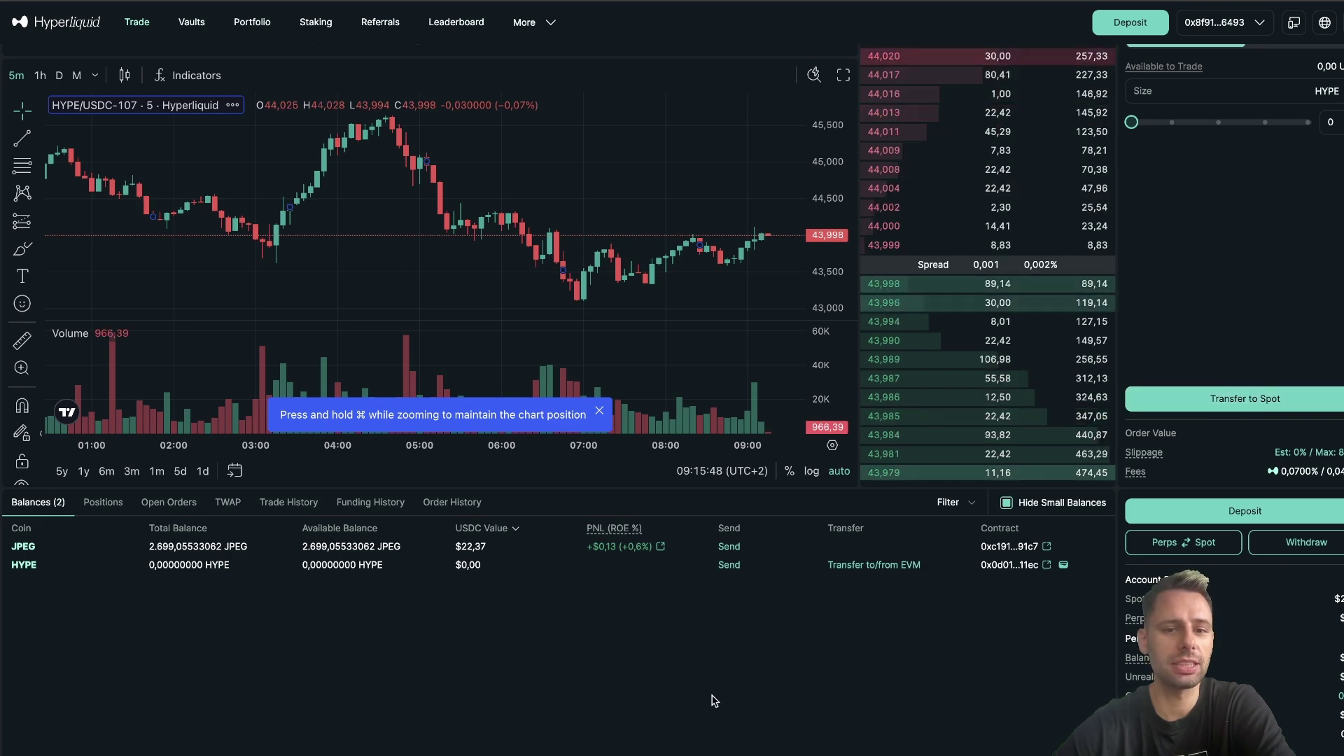
left_click(1196, 549)
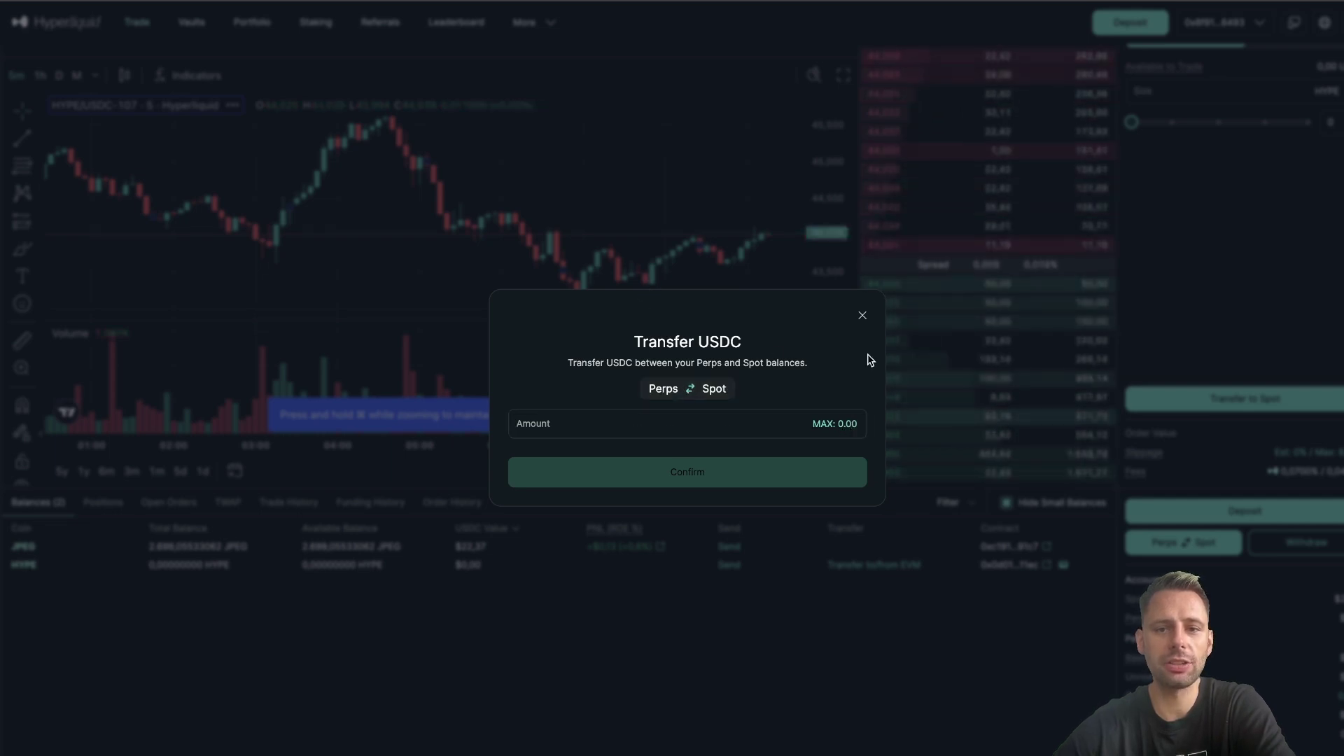
left_click(863, 317)
scroll(1261, 469, "down", 1)
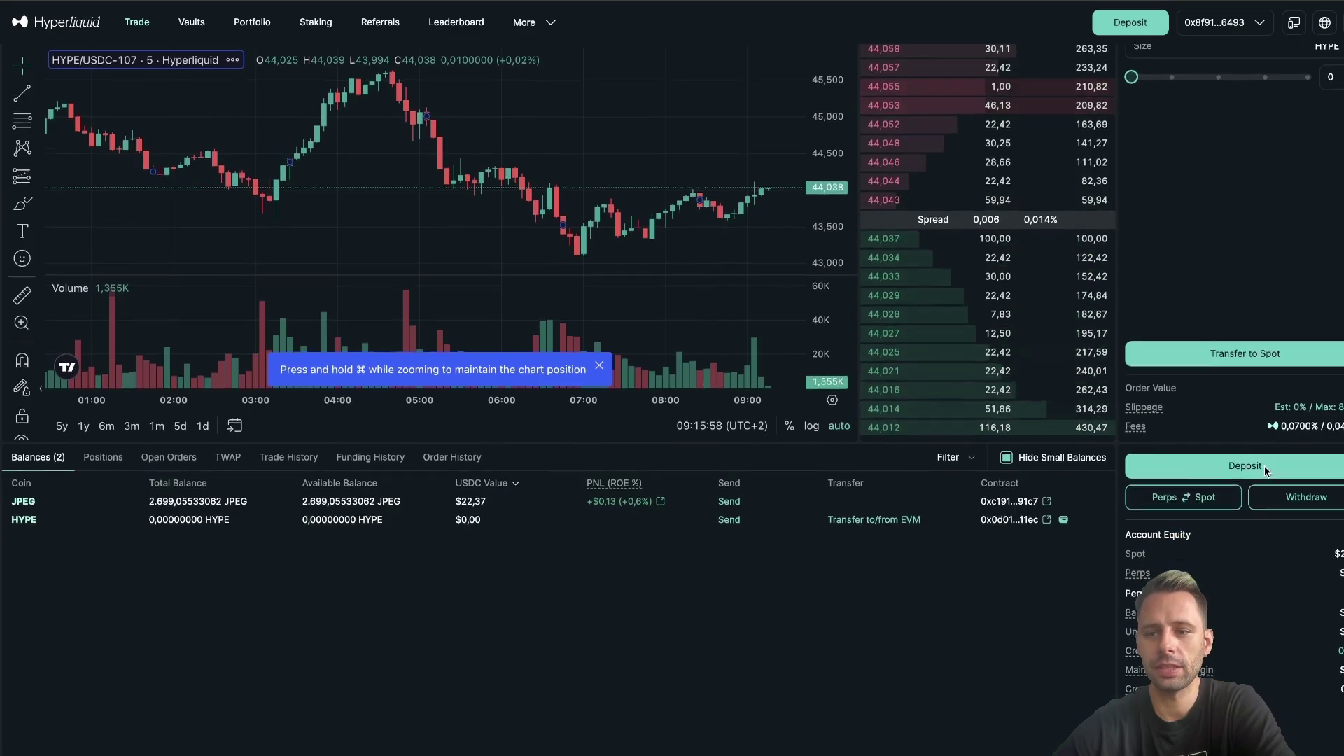
left_click(1308, 491)
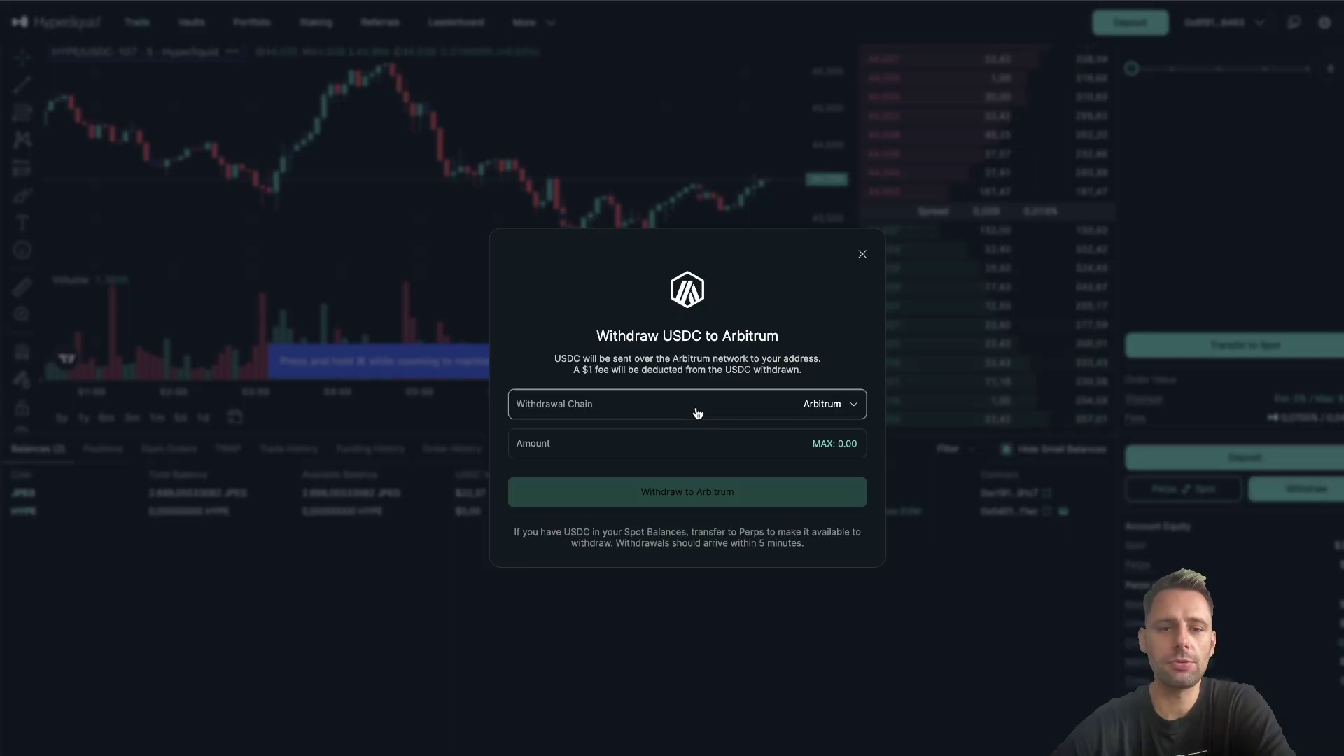
left_click(698, 413)
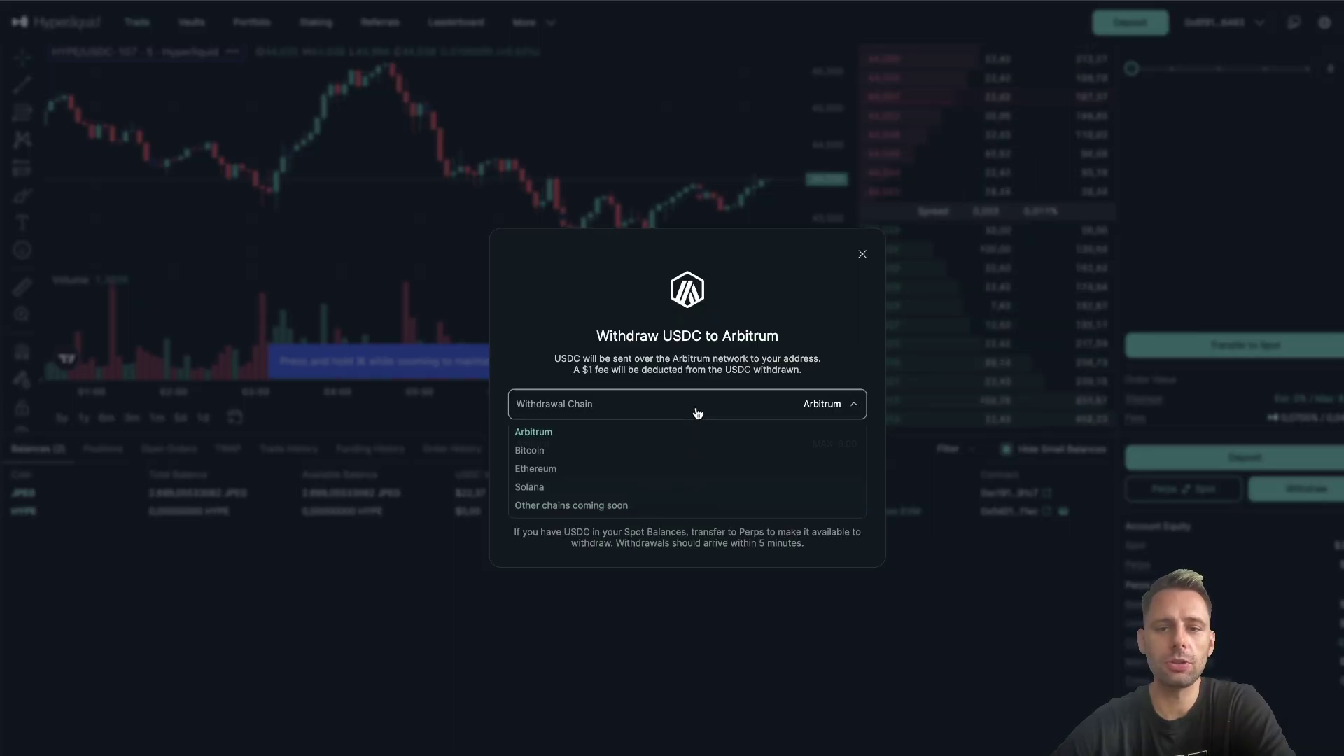
left_click(703, 336)
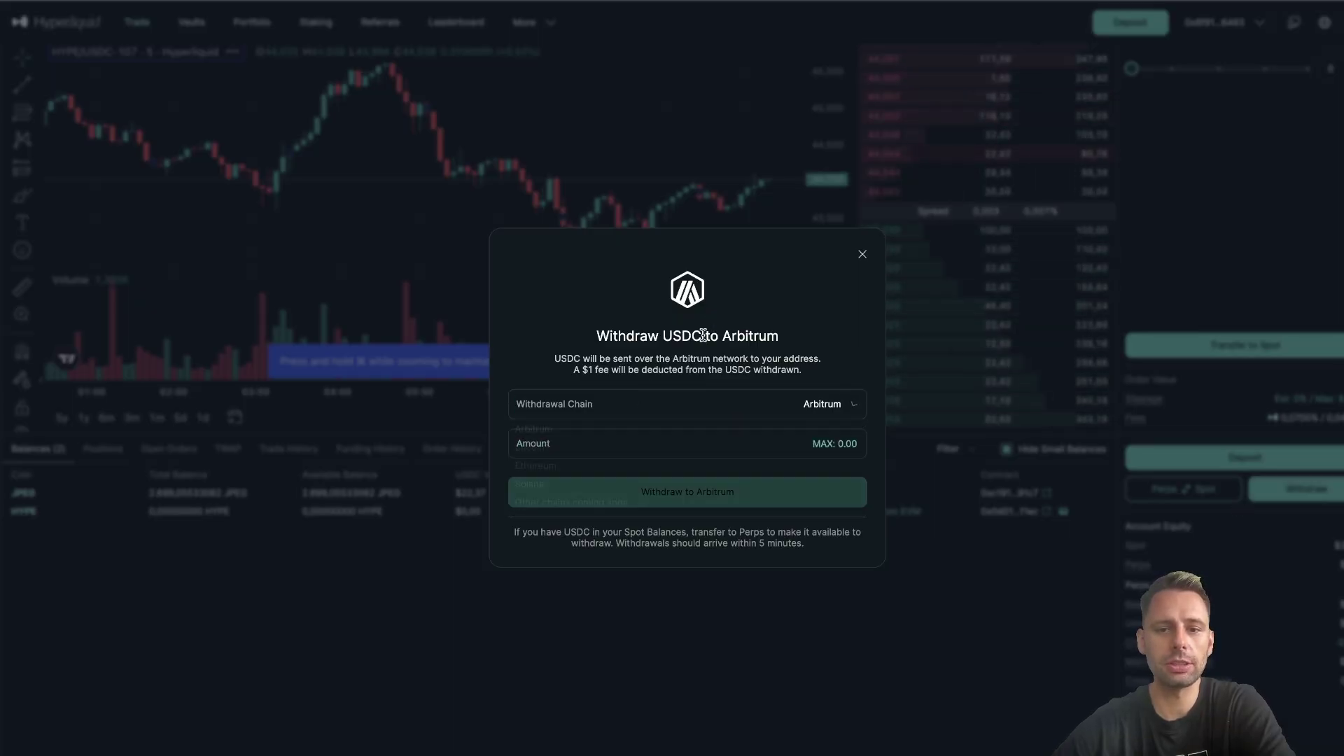
left_click(860, 257)
scroll(1211, 282, "up", 2)
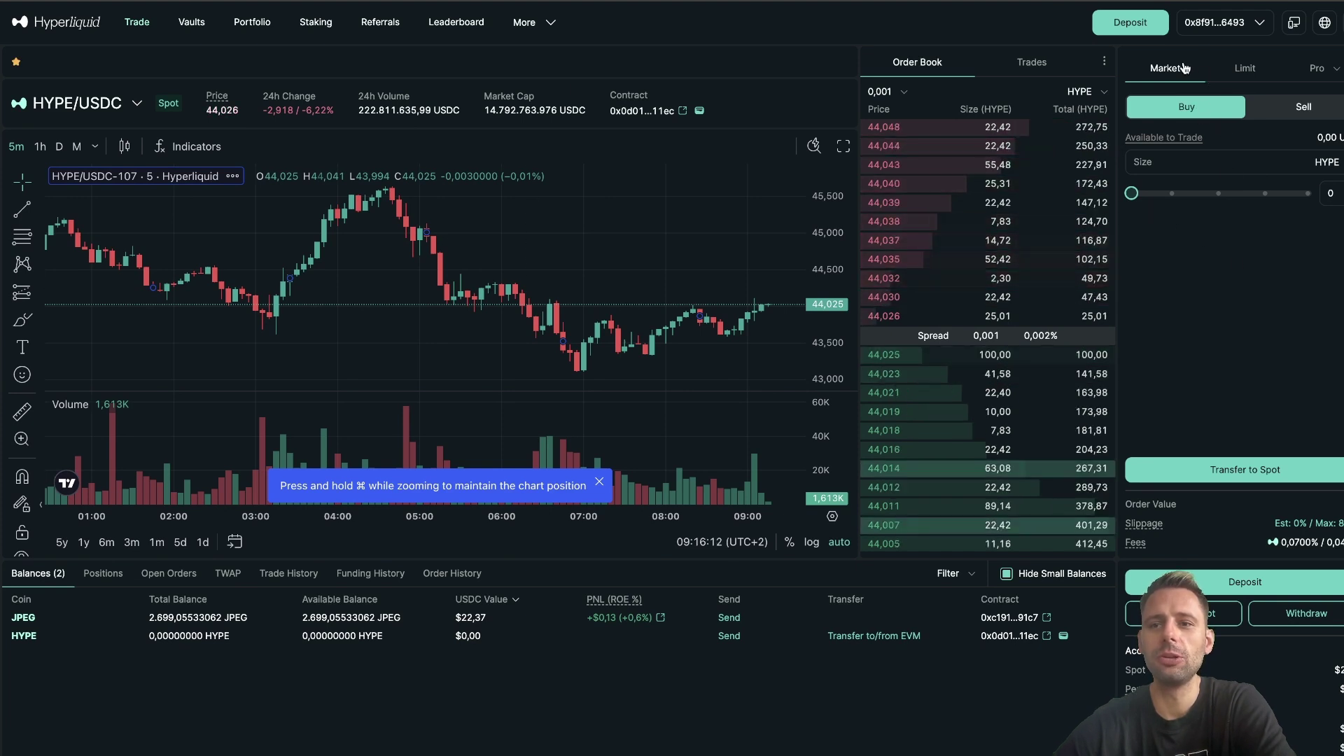
Keep the spot order on the Buy side with the size expressed in USDC.
left_click(1188, 107)
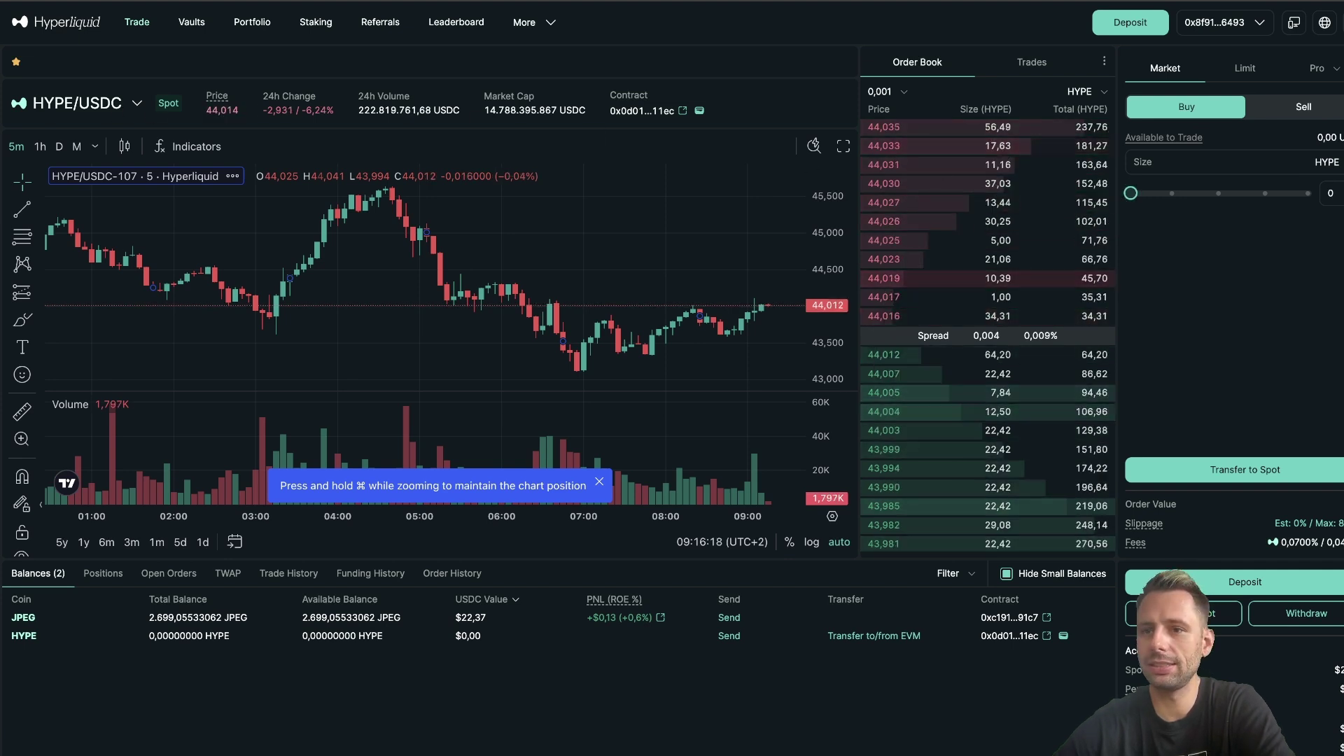
left_click(1326, 162)
left_click(1316, 203)
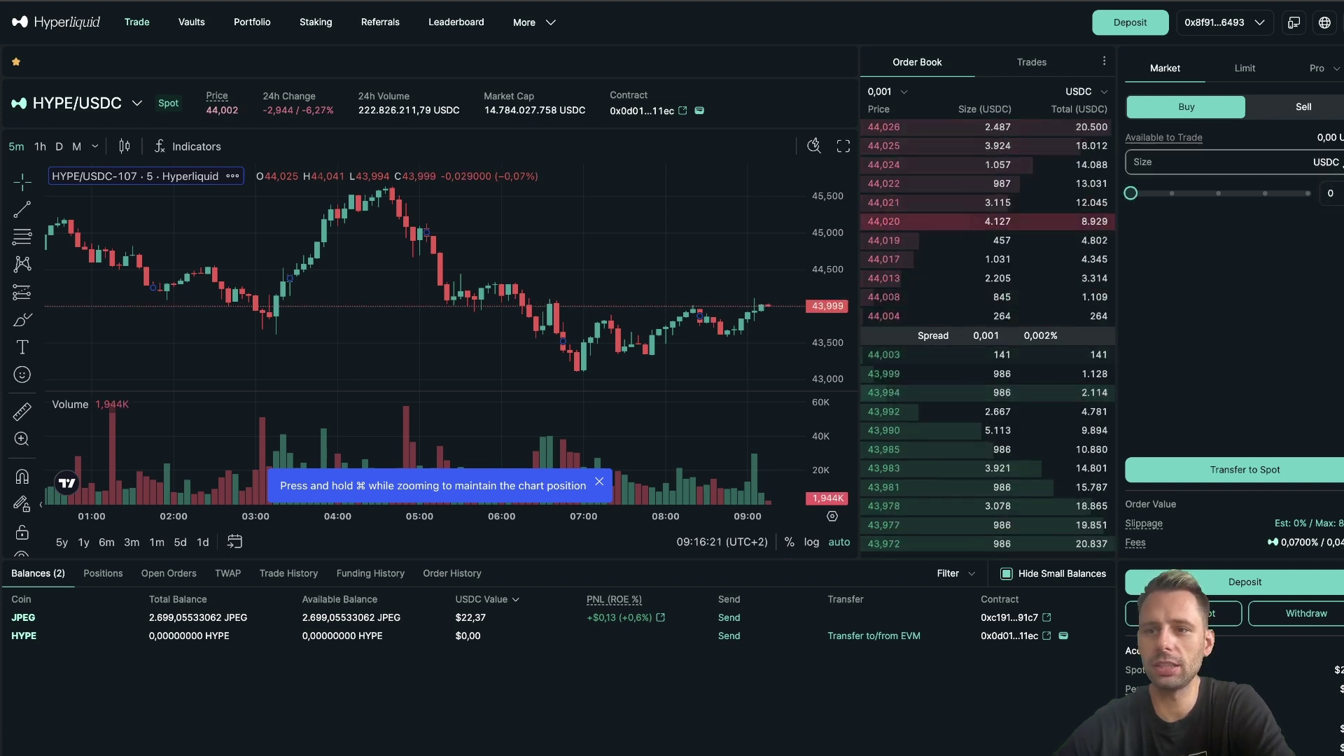
left_click(1327, 162)
left_click(1303, 107)
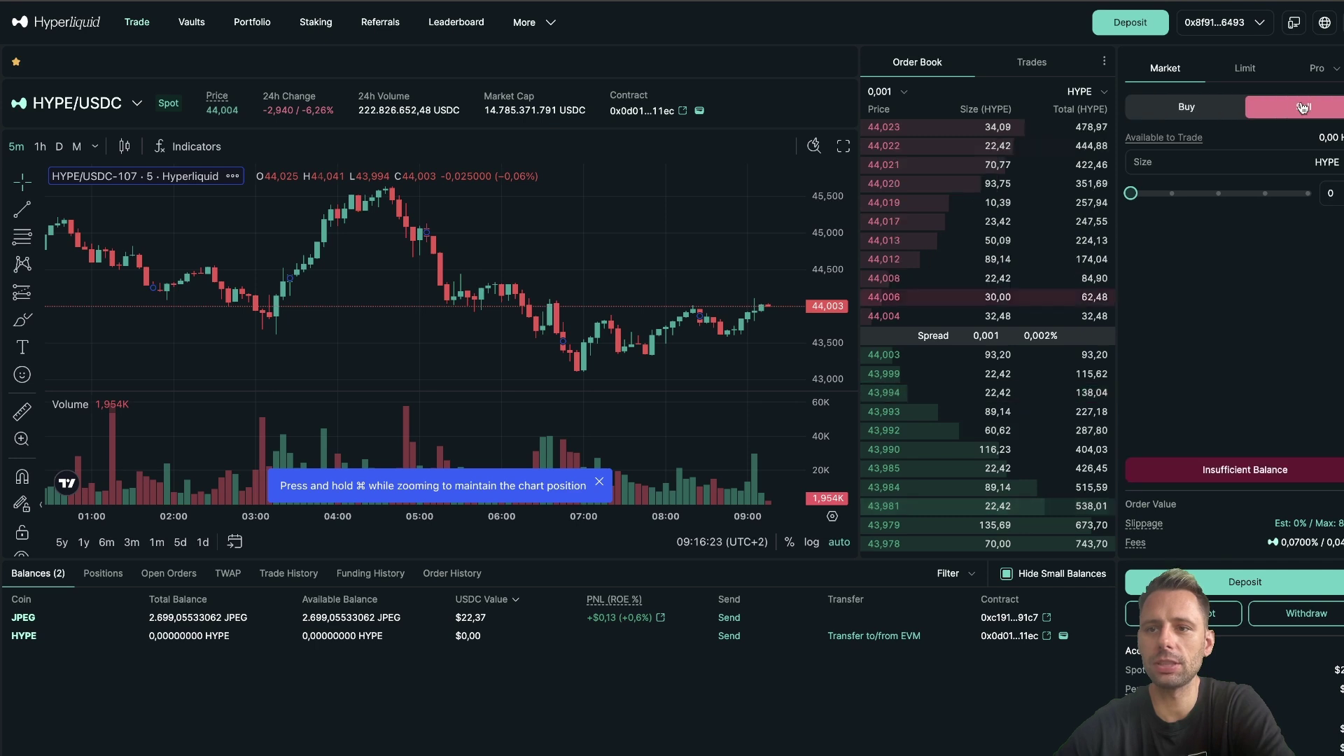
left_click(1186, 107)
Make it a Limit order, checking the Pro order types without choosing one.
left_click(1244, 68)
left_click(1320, 71)
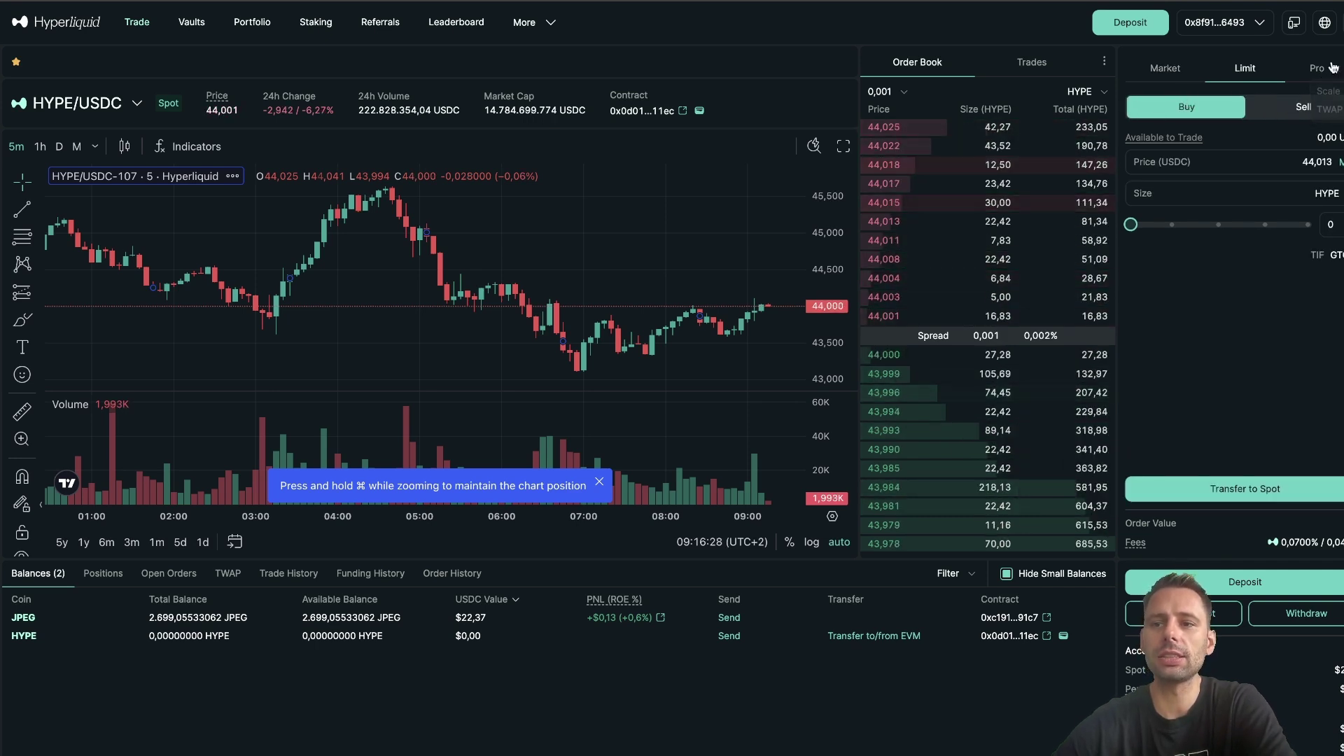
left_click(77, 103)
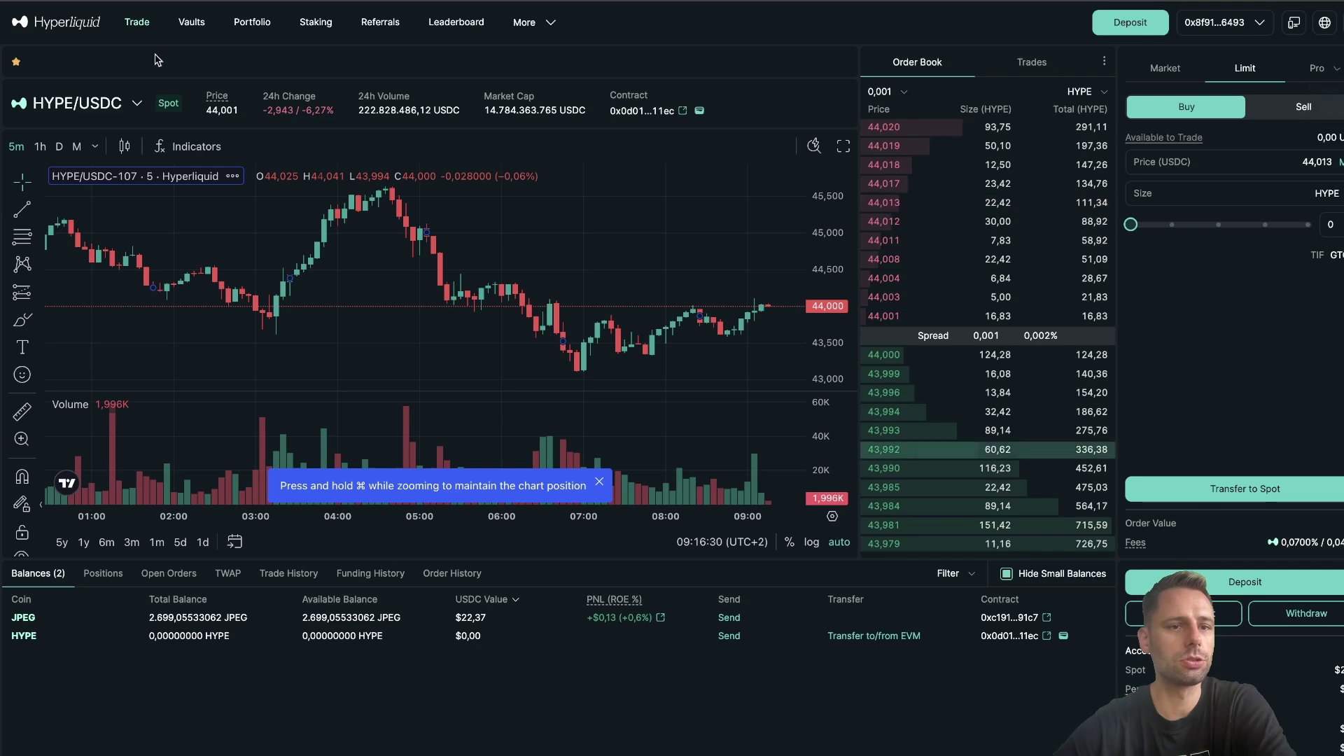
Switch to the HYPE-USD perp, slide the order size to 39, and enable Take Profit / Stop Loss.
left_click(89, 178)
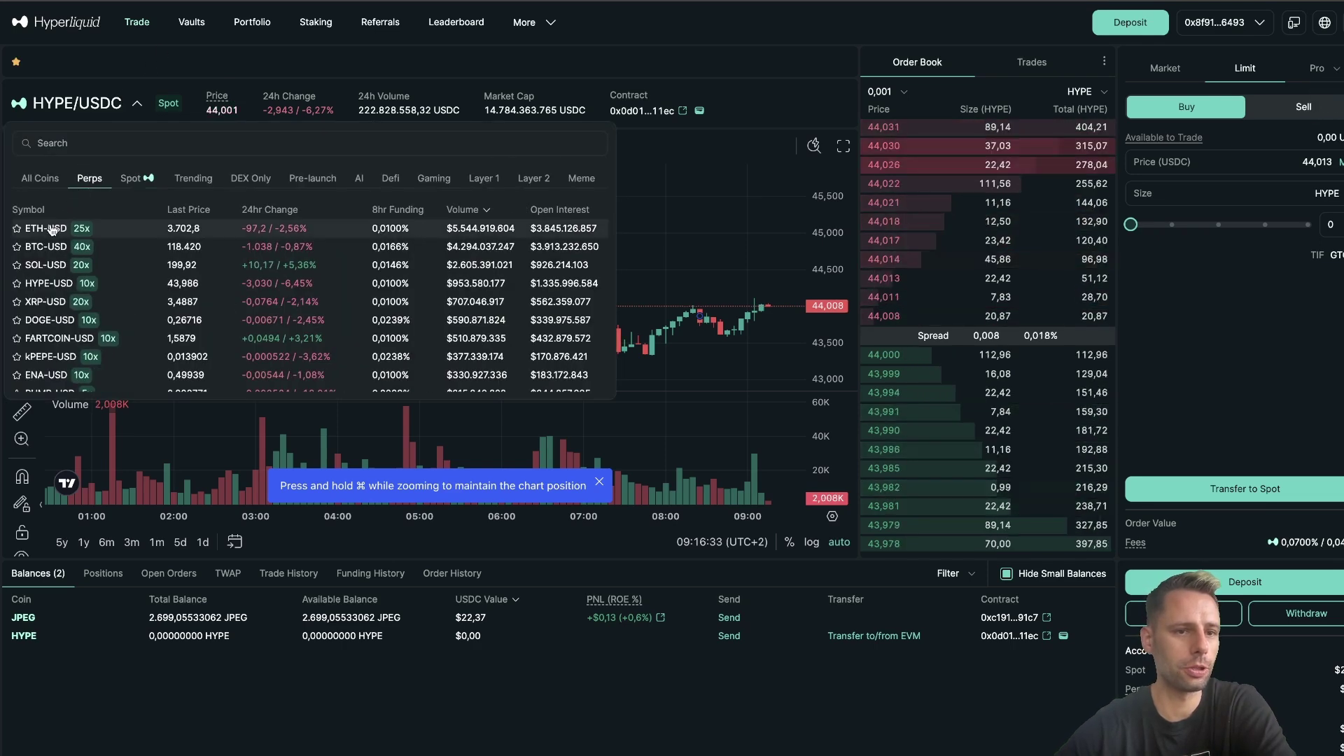
left_click(49, 283)
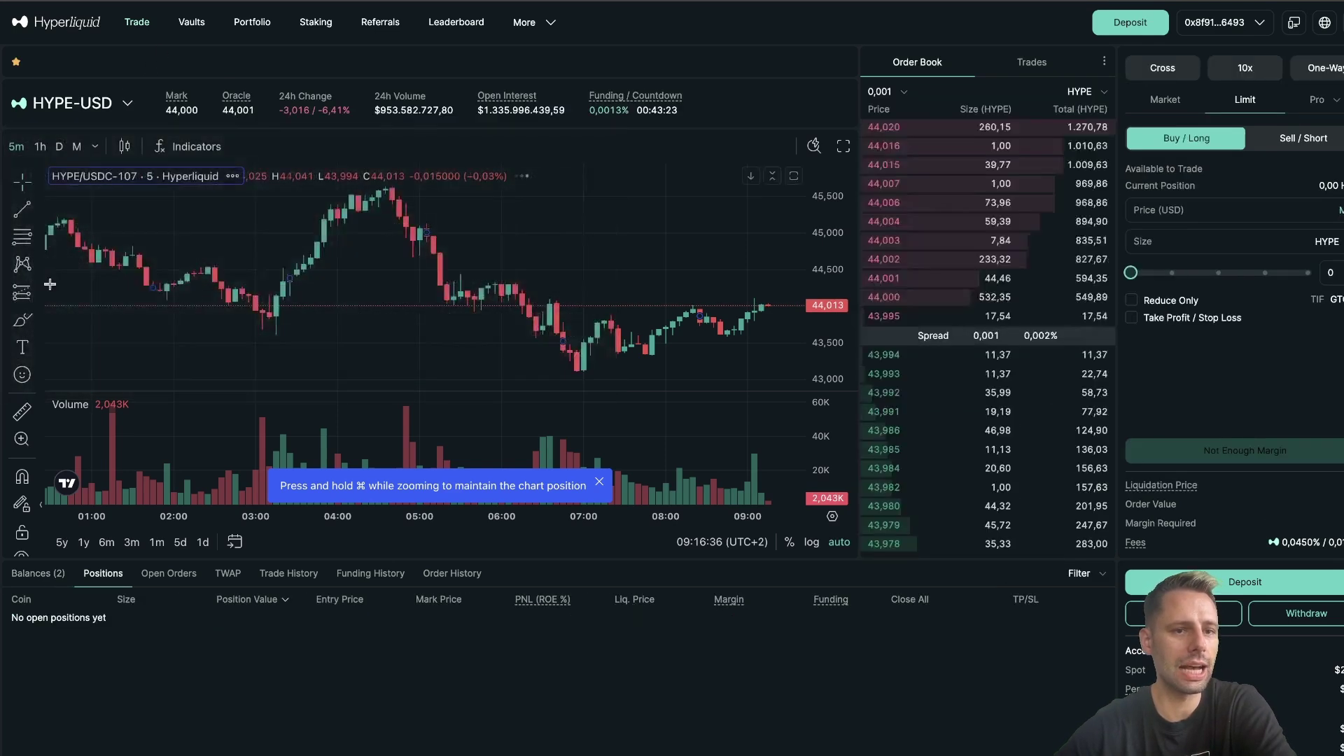
left_click(1219, 273)
left_click_drag(1219, 273, 1198, 273)
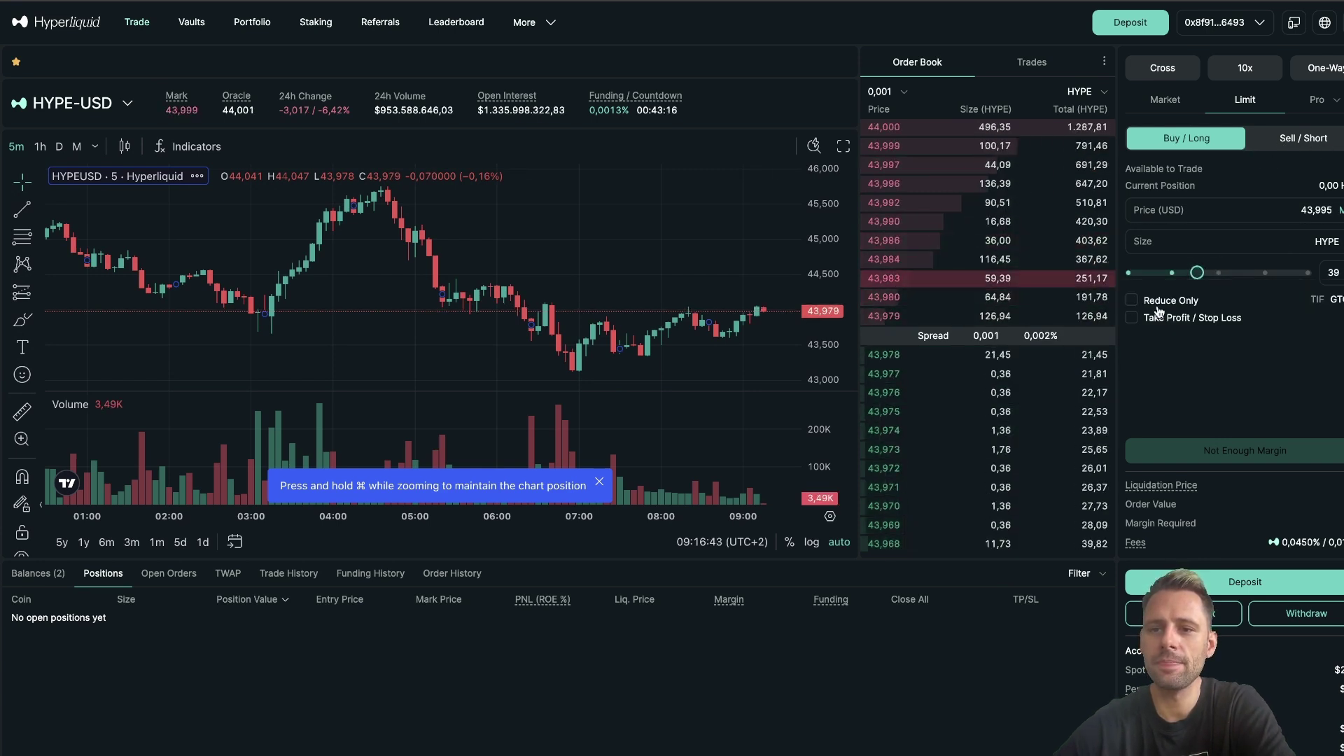
mouse_move(1167, 304)
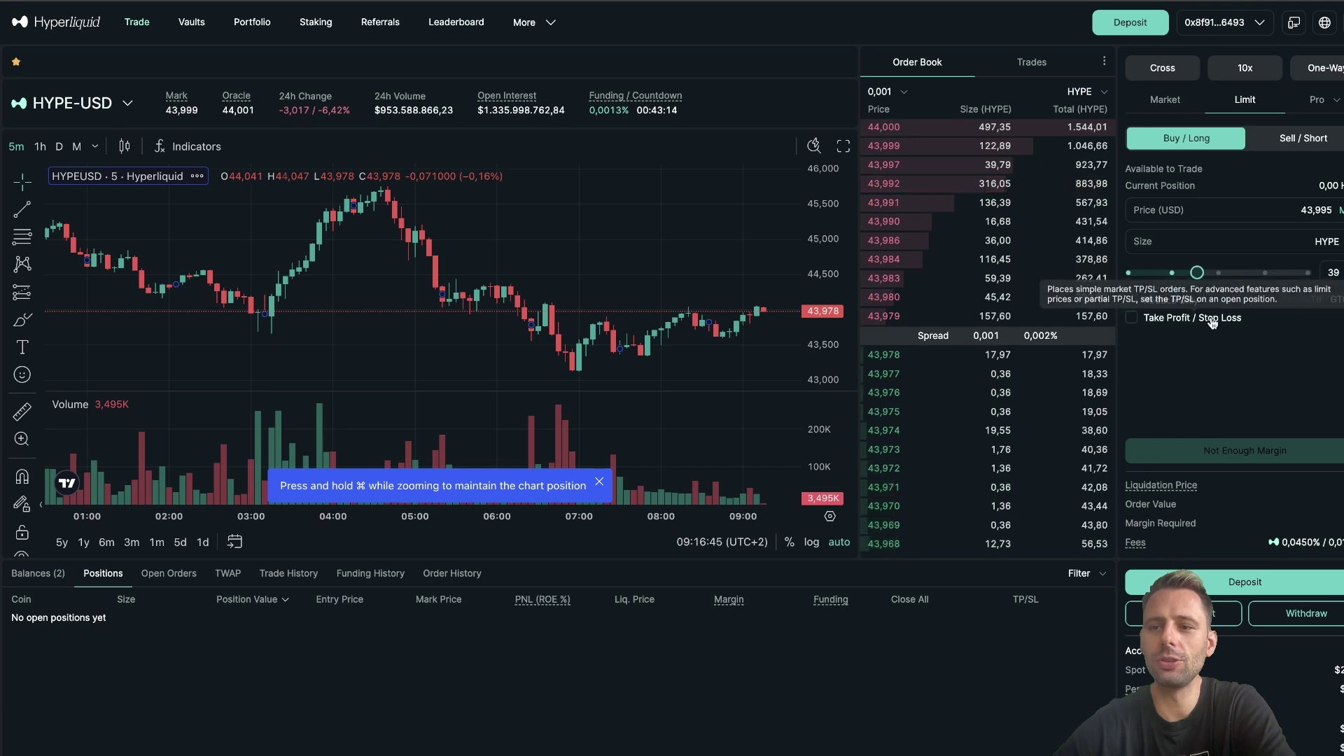
left_click(1131, 319)
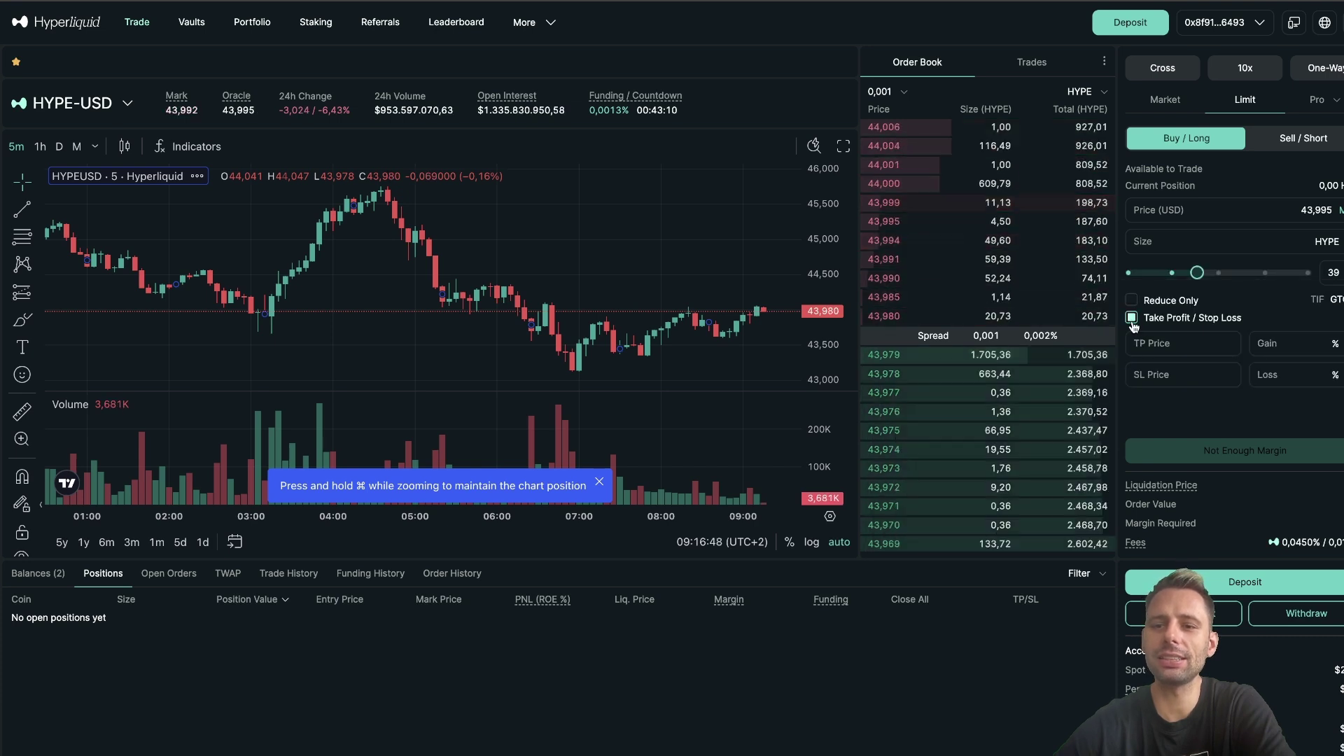